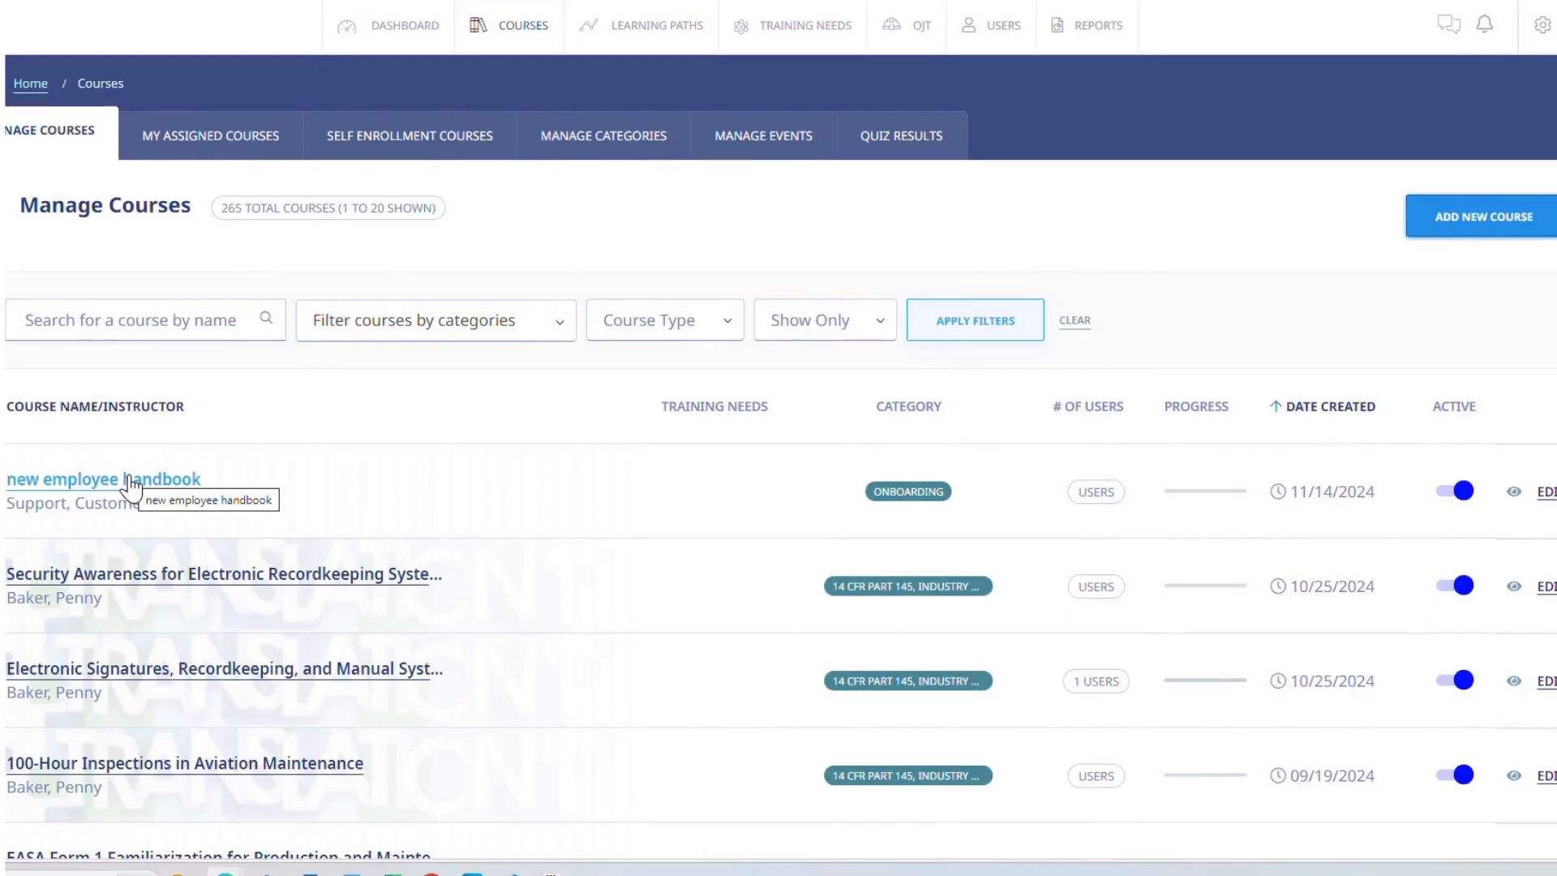
Open the general settings of the "new employee handbook" course.
{"action": "left_click", "coordinate": [130, 483]}
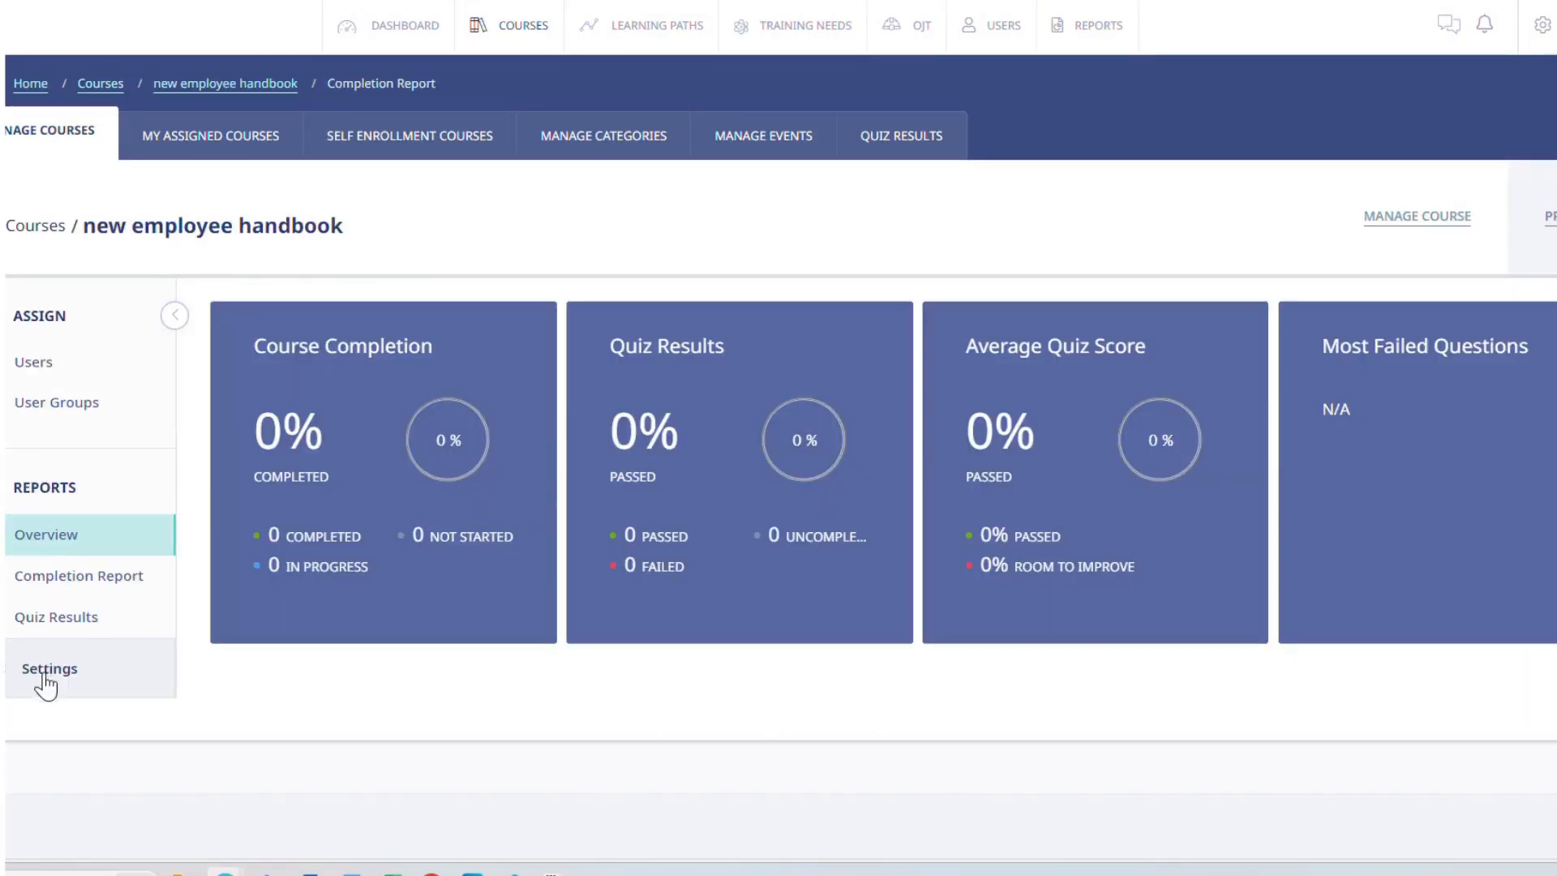
{"action": "left_click", "coordinate": [46, 672]}
{"action": "scroll", "coordinate": [46, 668], "scroll_direction": "down", "scroll_amount": 2}
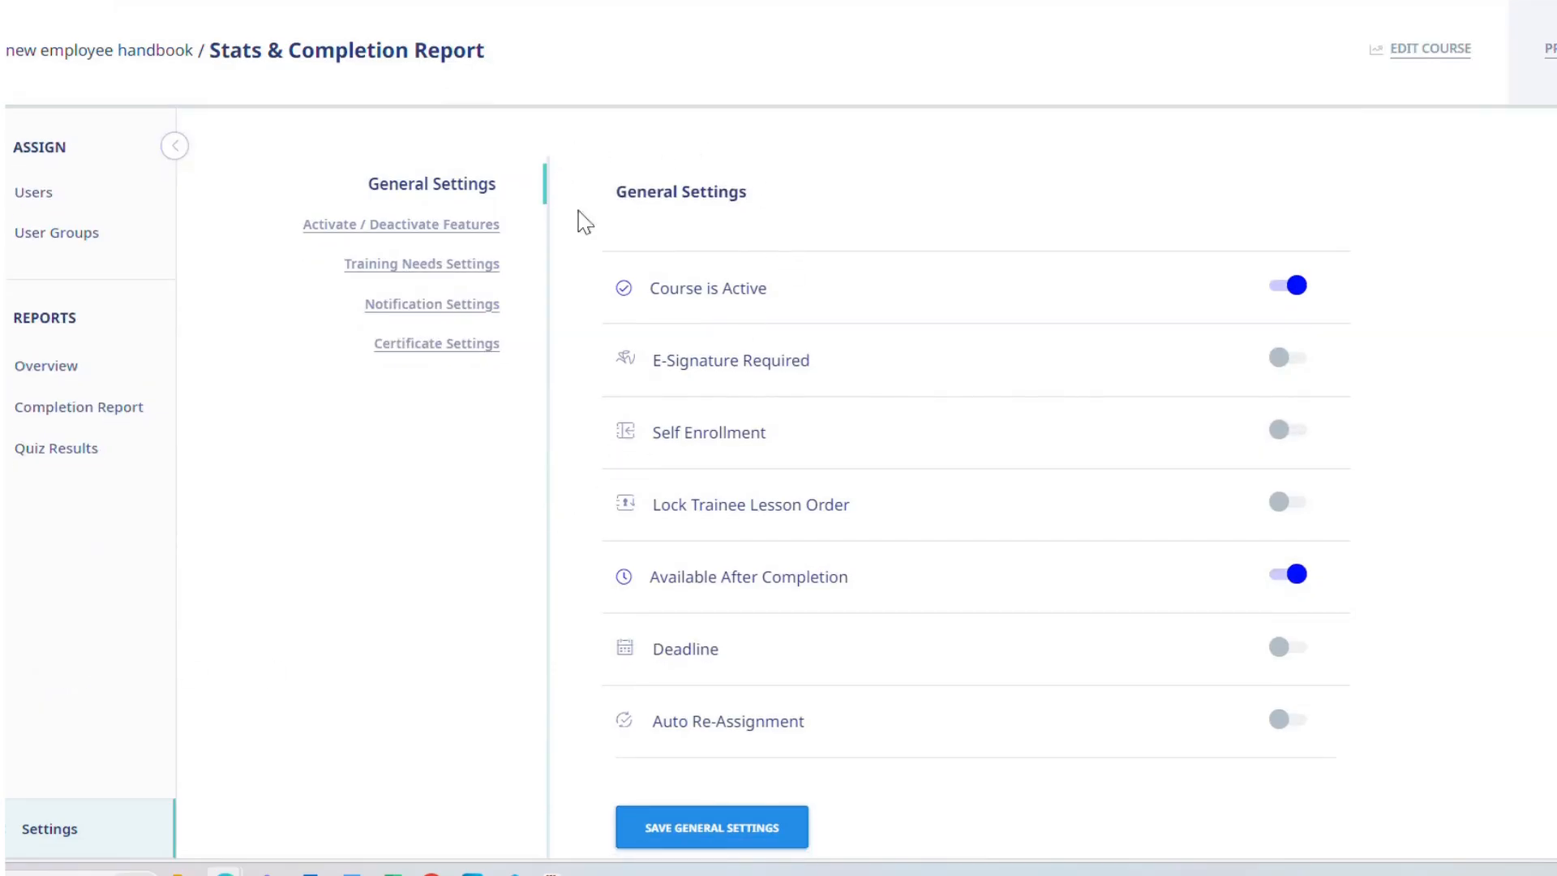
{"action": "scroll", "coordinate": [906, 387], "scroll_direction": "down", "scroll_amount": 1}
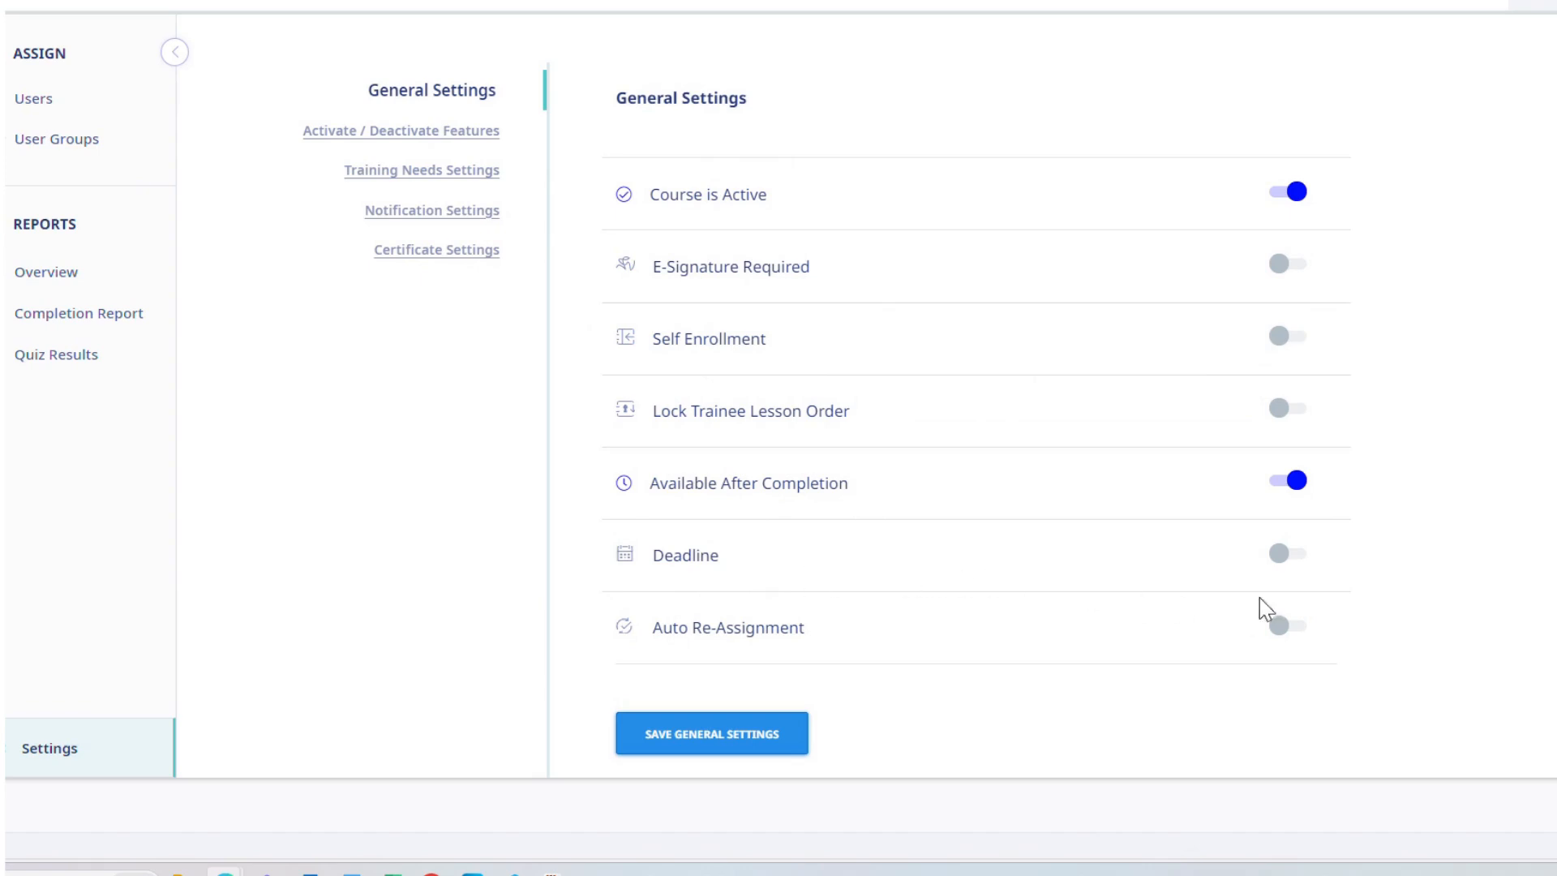
Enable the course deadline and base it on a period of time.
{"action": "left_click", "coordinate": [1279, 554]}
{"action": "left_click", "coordinate": [804, 634]}
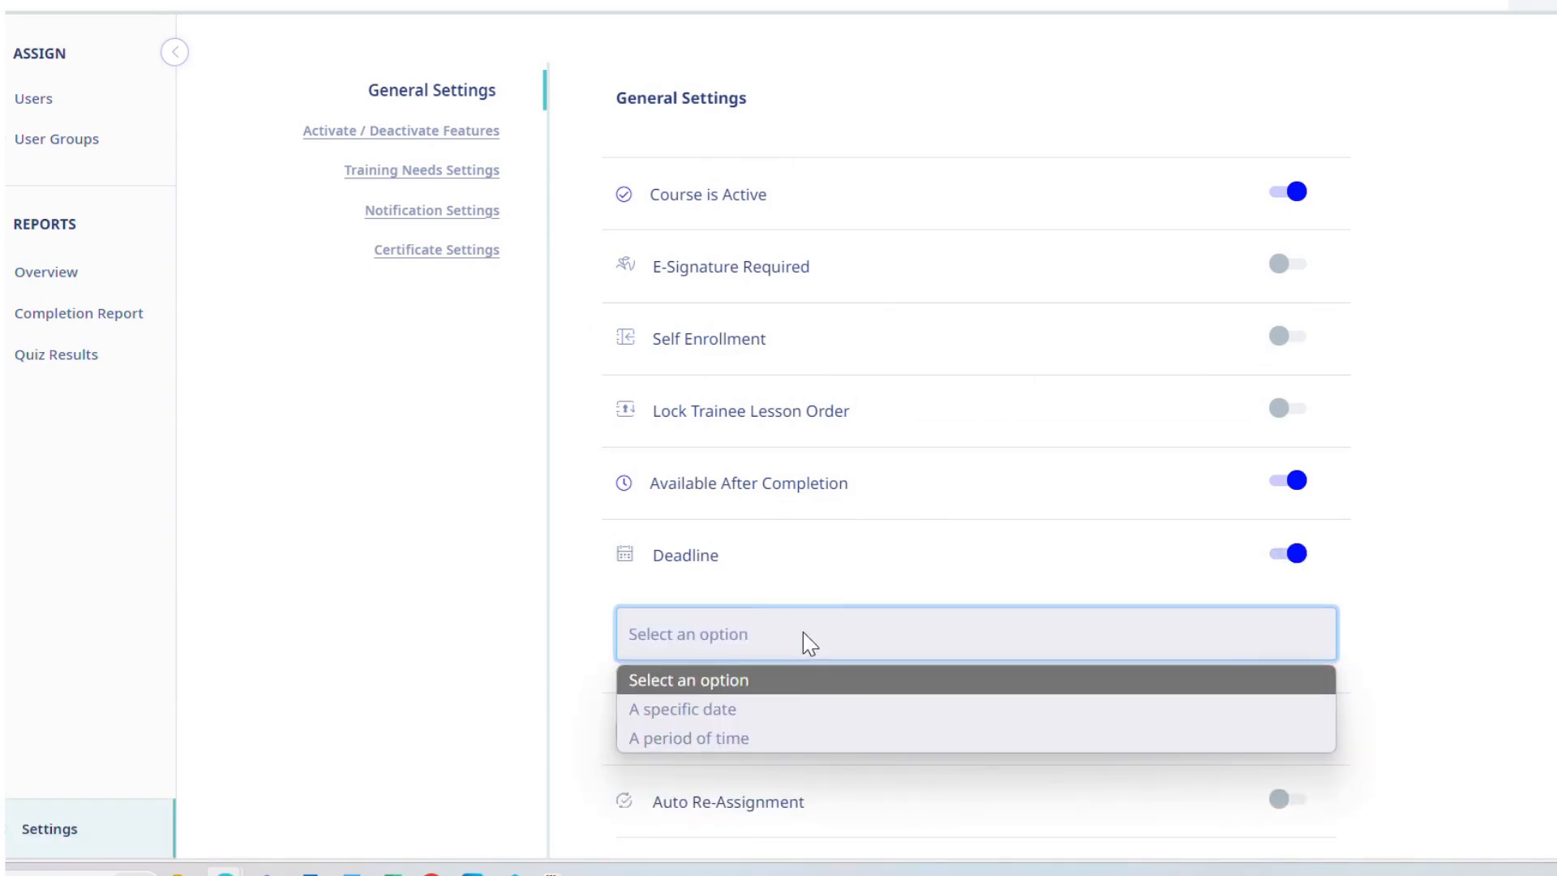
{"action": "left_click", "coordinate": [751, 747]}
{"action": "scroll", "coordinate": [821, 717], "scroll_direction": "down", "scroll_amount": 2}
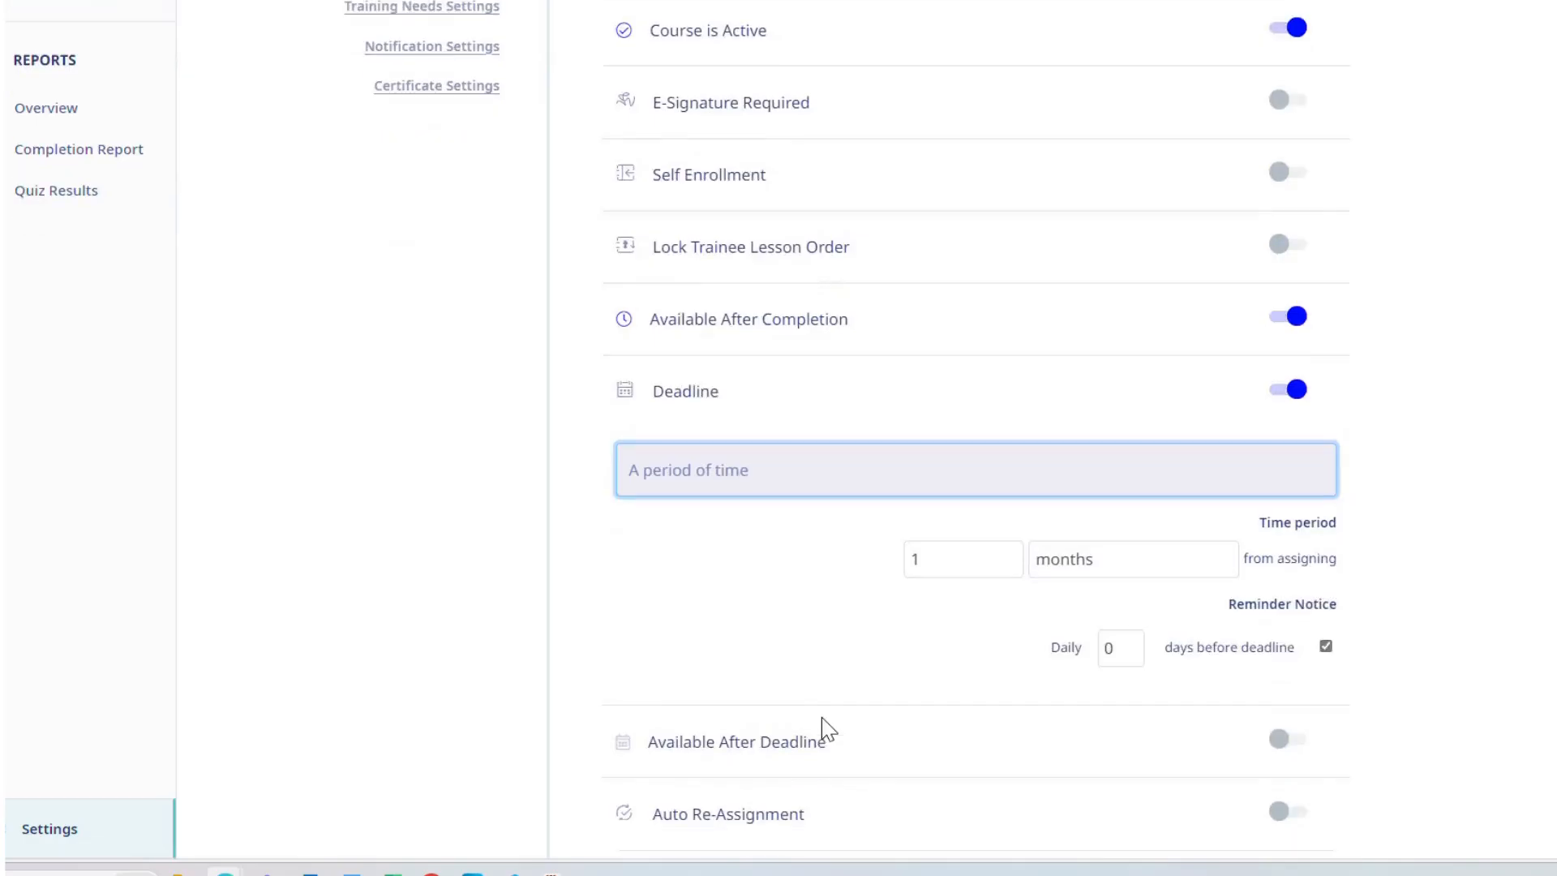
{"action": "scroll", "coordinate": [824, 717], "scroll_direction": "down", "scroll_amount": 1}
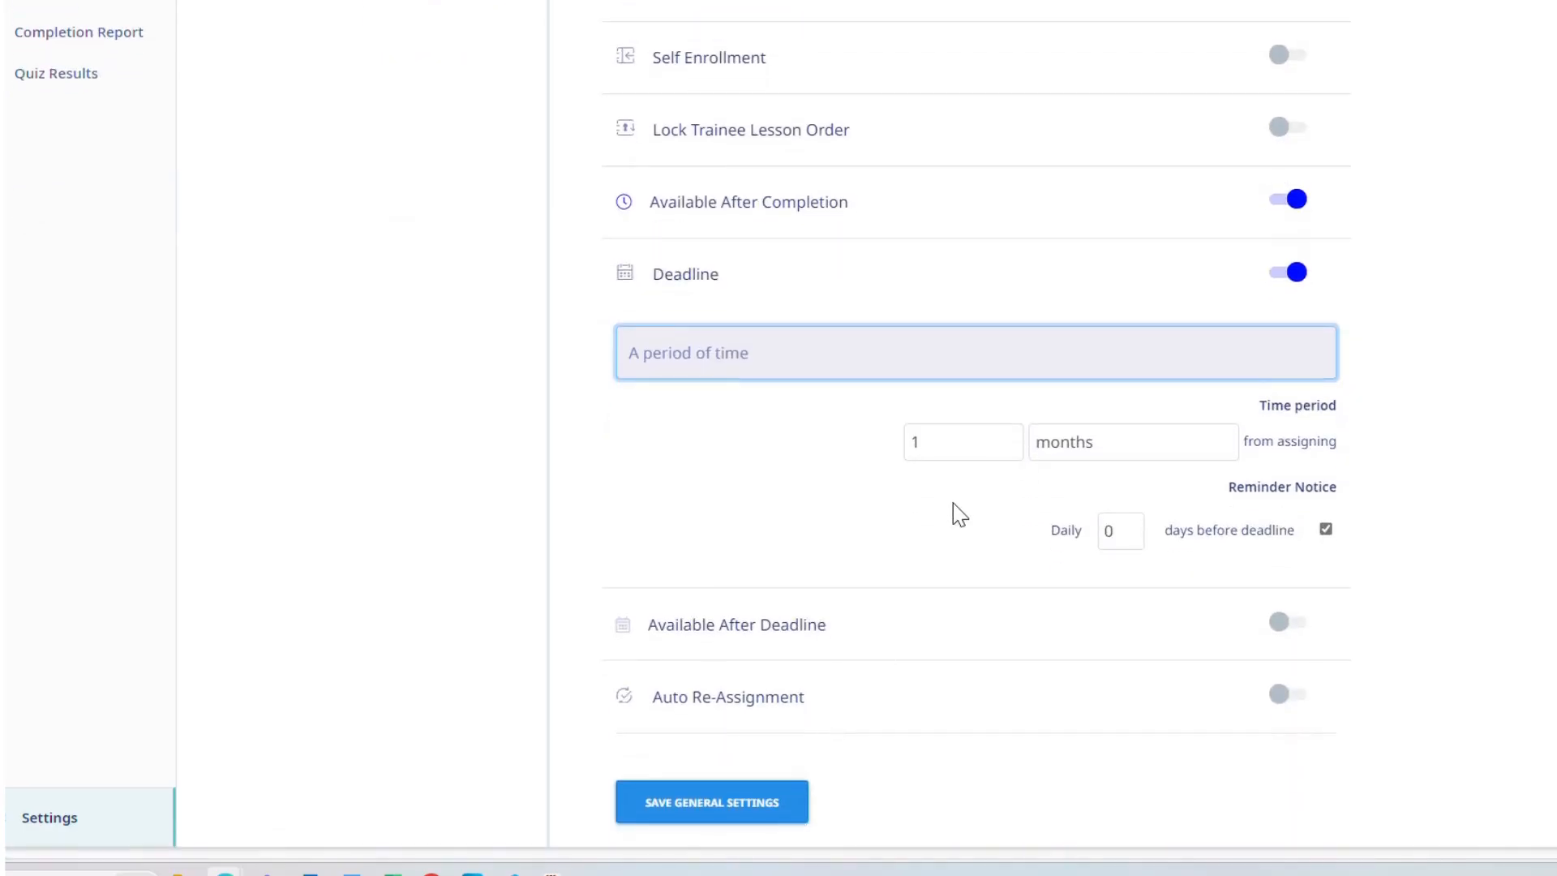
Set the deadline's time period to 2 months from assigning.
{"action": "left_click", "coordinate": [1045, 450]}
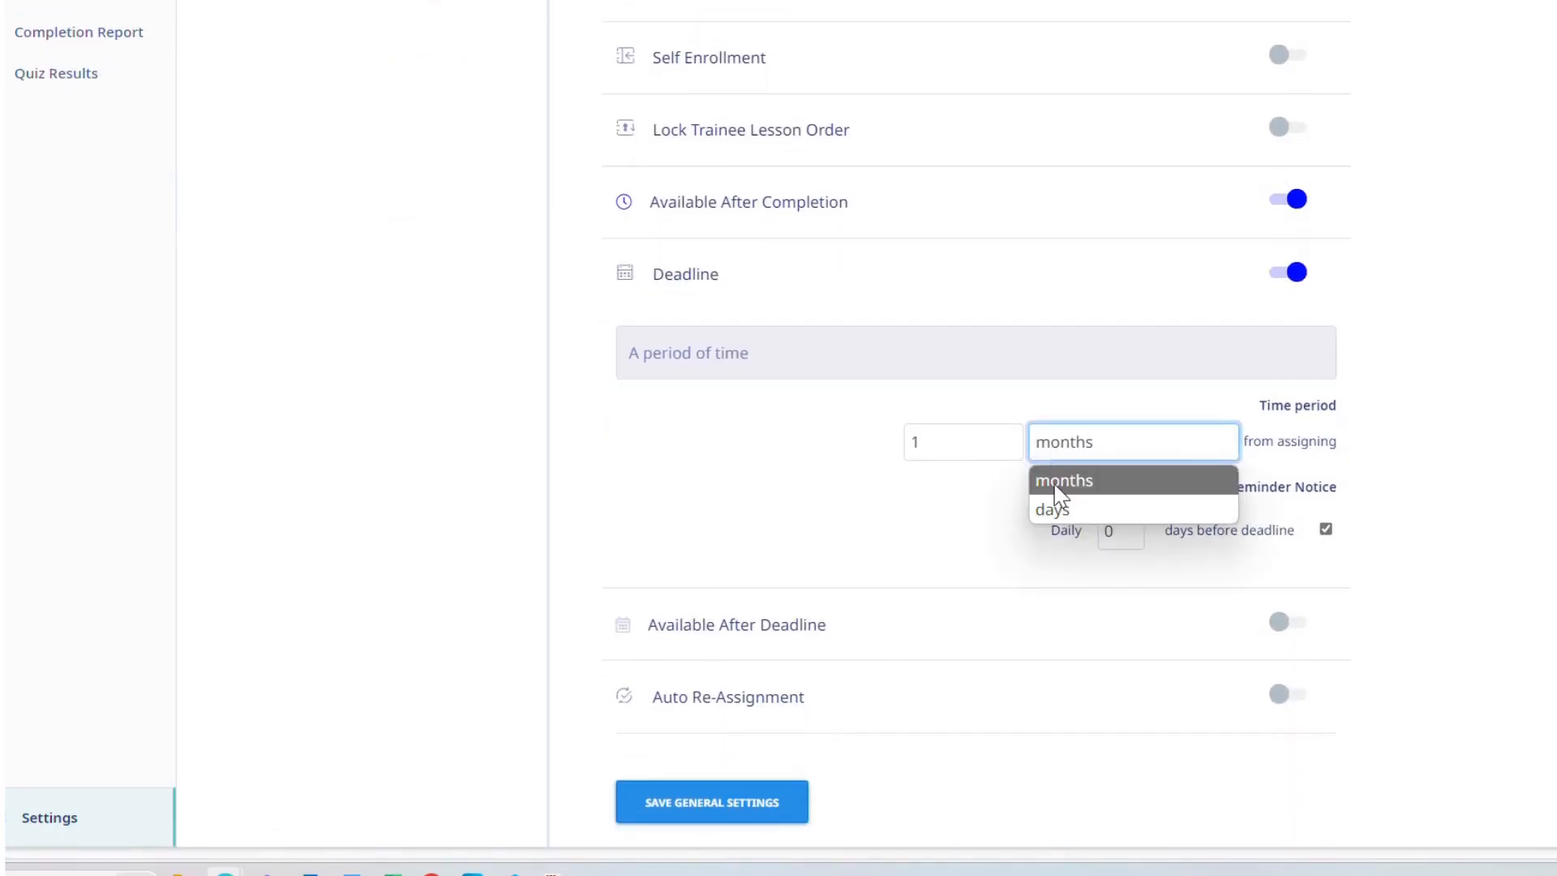
{"action": "left_click", "coordinate": [1056, 485]}
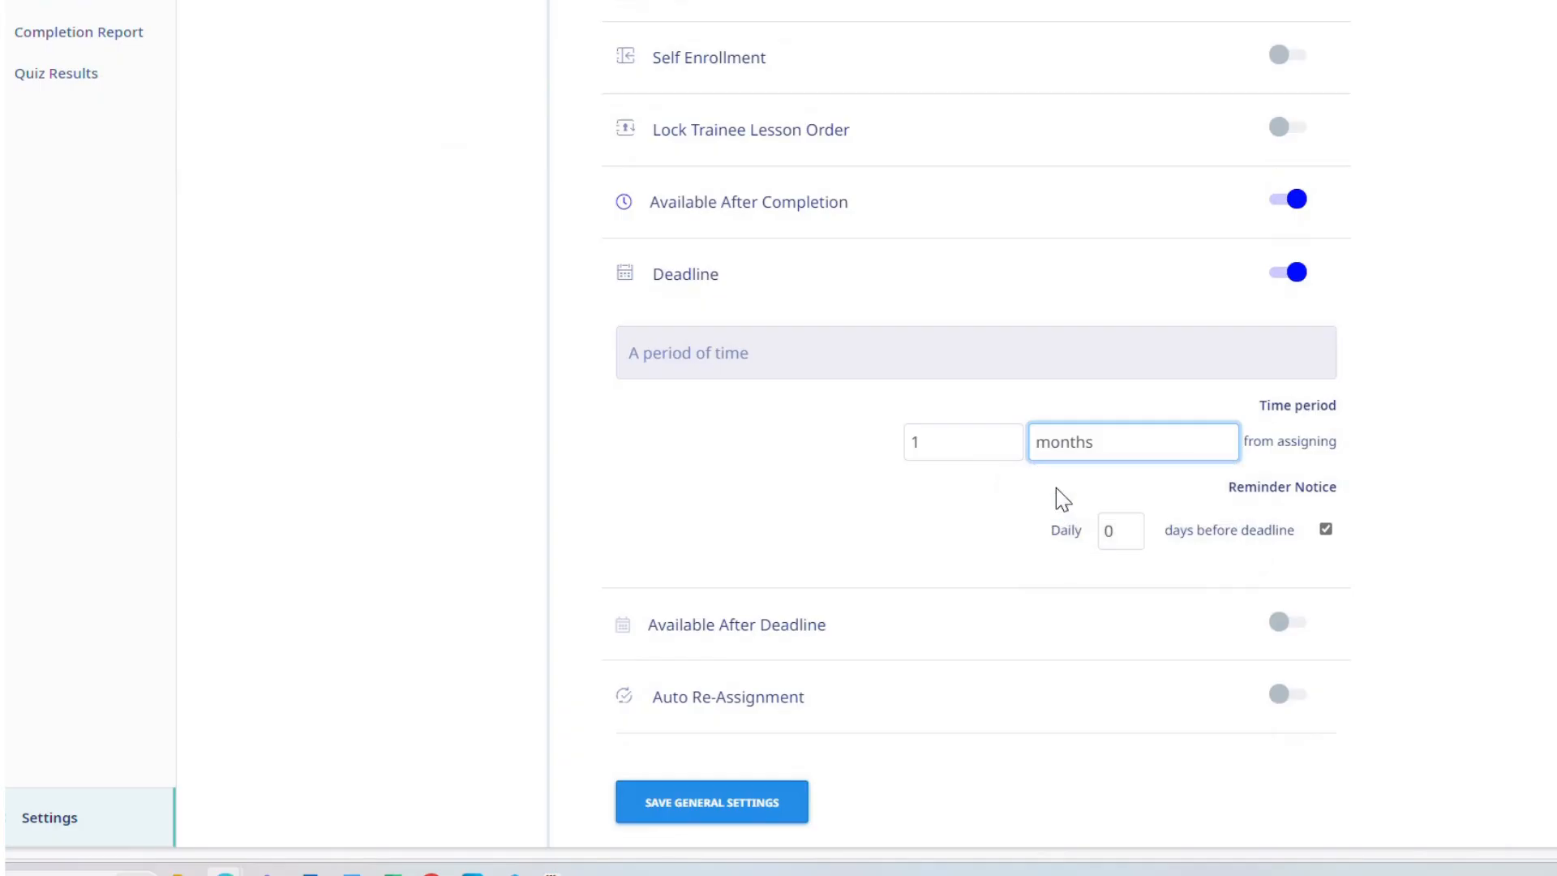
{"action": "left_click", "coordinate": [984, 443]}
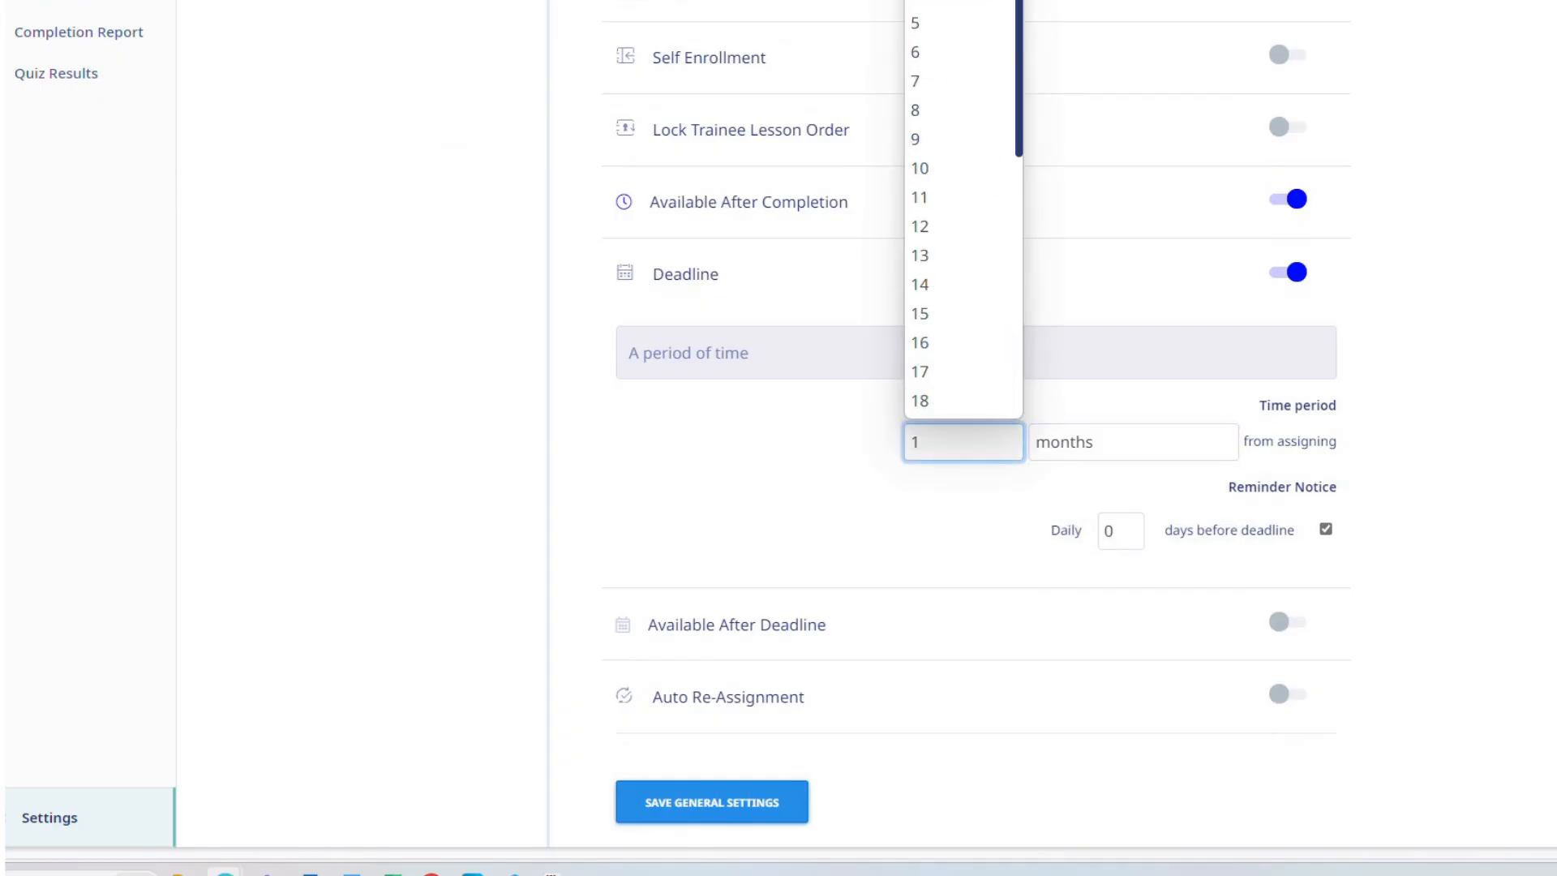
{"action": "left_click", "coordinate": [994, 22]}
Set the daily reminder notice to 5 days before the deadline and keep the reminder enabled.
{"action": "left_click", "coordinate": [1137, 535]}
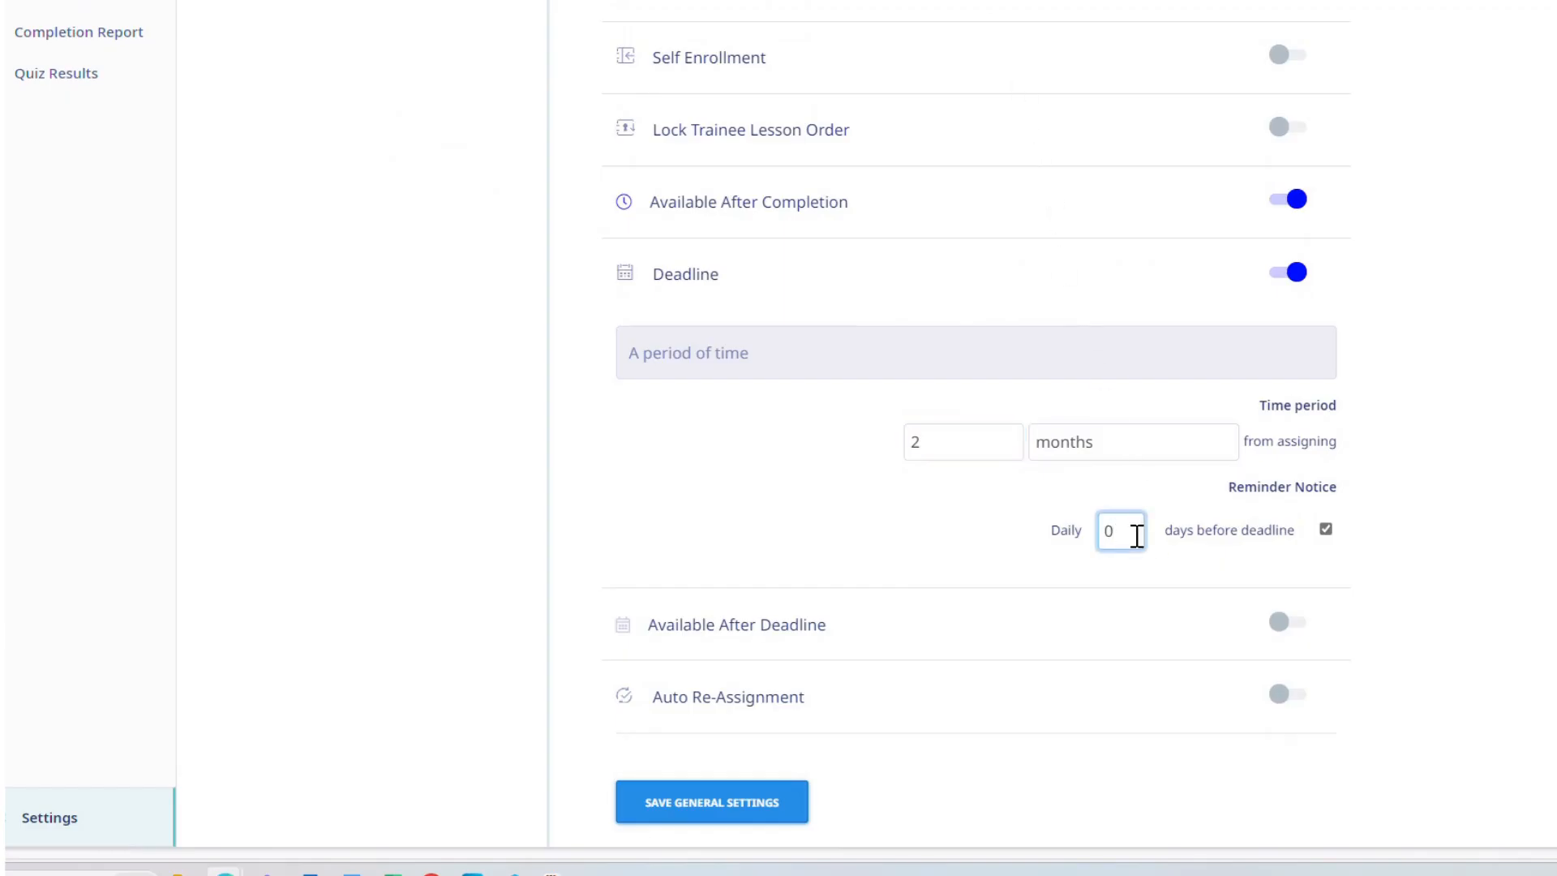
{"action": "key", "text": "BackSpace"}
{"action": "left_click", "coordinate": [1193, 545]}
{"action": "left_click", "coordinate": [1326, 531]}
Leave Available After Deadline off and enable Auto Re-Assignment for the course.
{"action": "scroll", "coordinate": [847, 568], "scroll_direction": "down", "scroll_amount": 1}
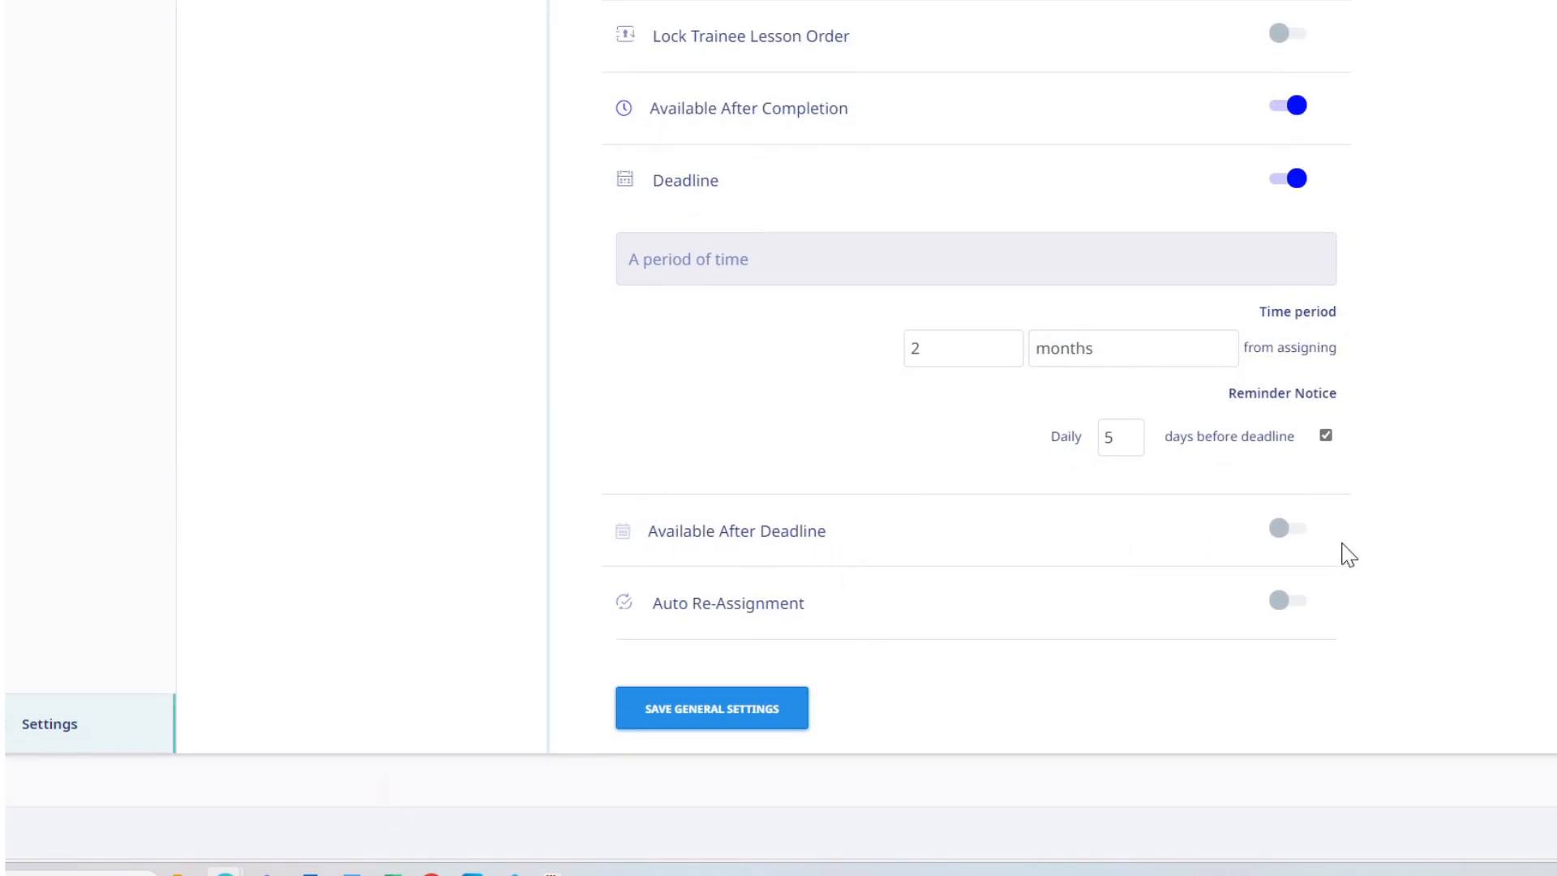
{"action": "left_click", "coordinate": [1282, 533]}
{"action": "left_click", "coordinate": [1281, 534]}
{"action": "left_click", "coordinate": [1282, 606]}
{"action": "scroll", "coordinate": [938, 649], "scroll_direction": "down", "scroll_amount": 2}
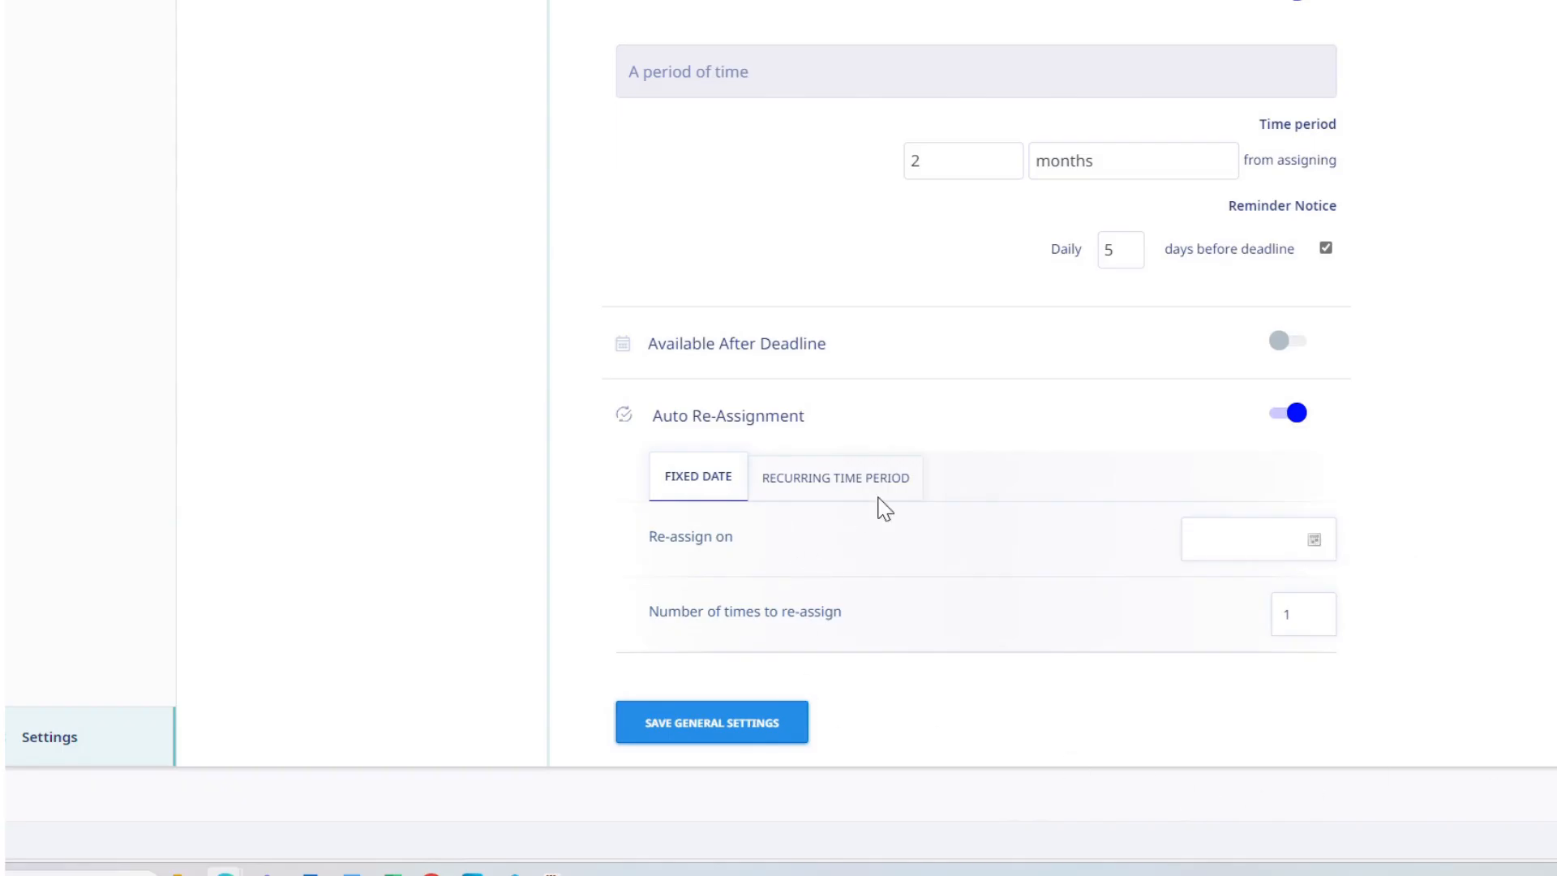
{"action": "left_click", "coordinate": [1315, 542]}
{"action": "left_click", "coordinate": [1182, 600]}
{"action": "left_click", "coordinate": [1318, 611]}
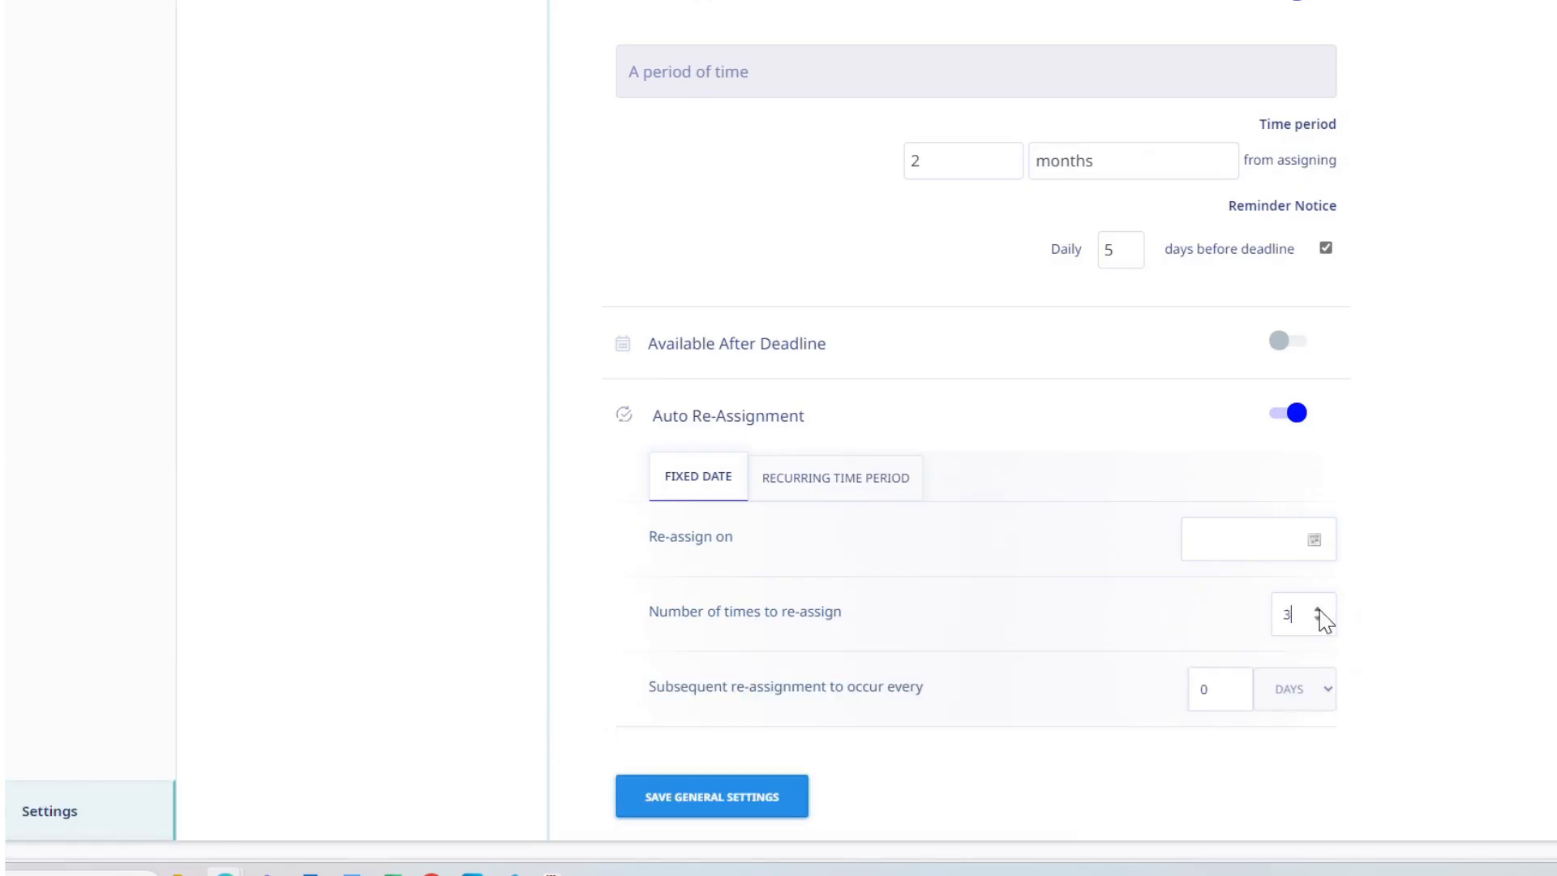
{"action": "left_click", "coordinate": [1317, 619]}
{"action": "left_click", "coordinate": [1318, 619]}
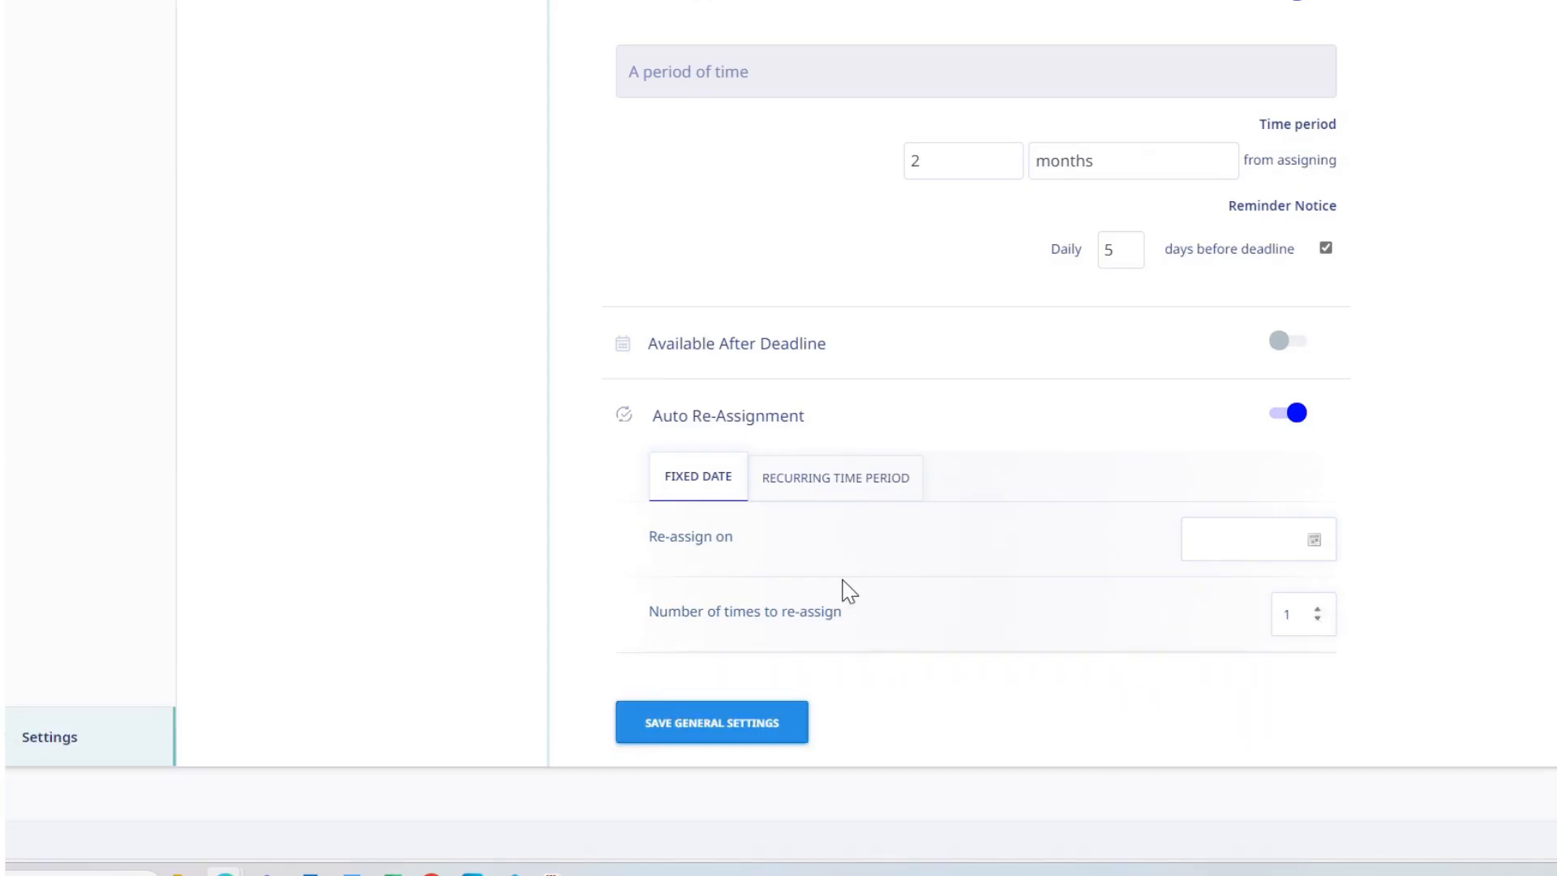
Set a recurring re-assignment after 2 years with 5 as the number of times, and save the general settings.
{"action": "left_click", "coordinate": [903, 480]}
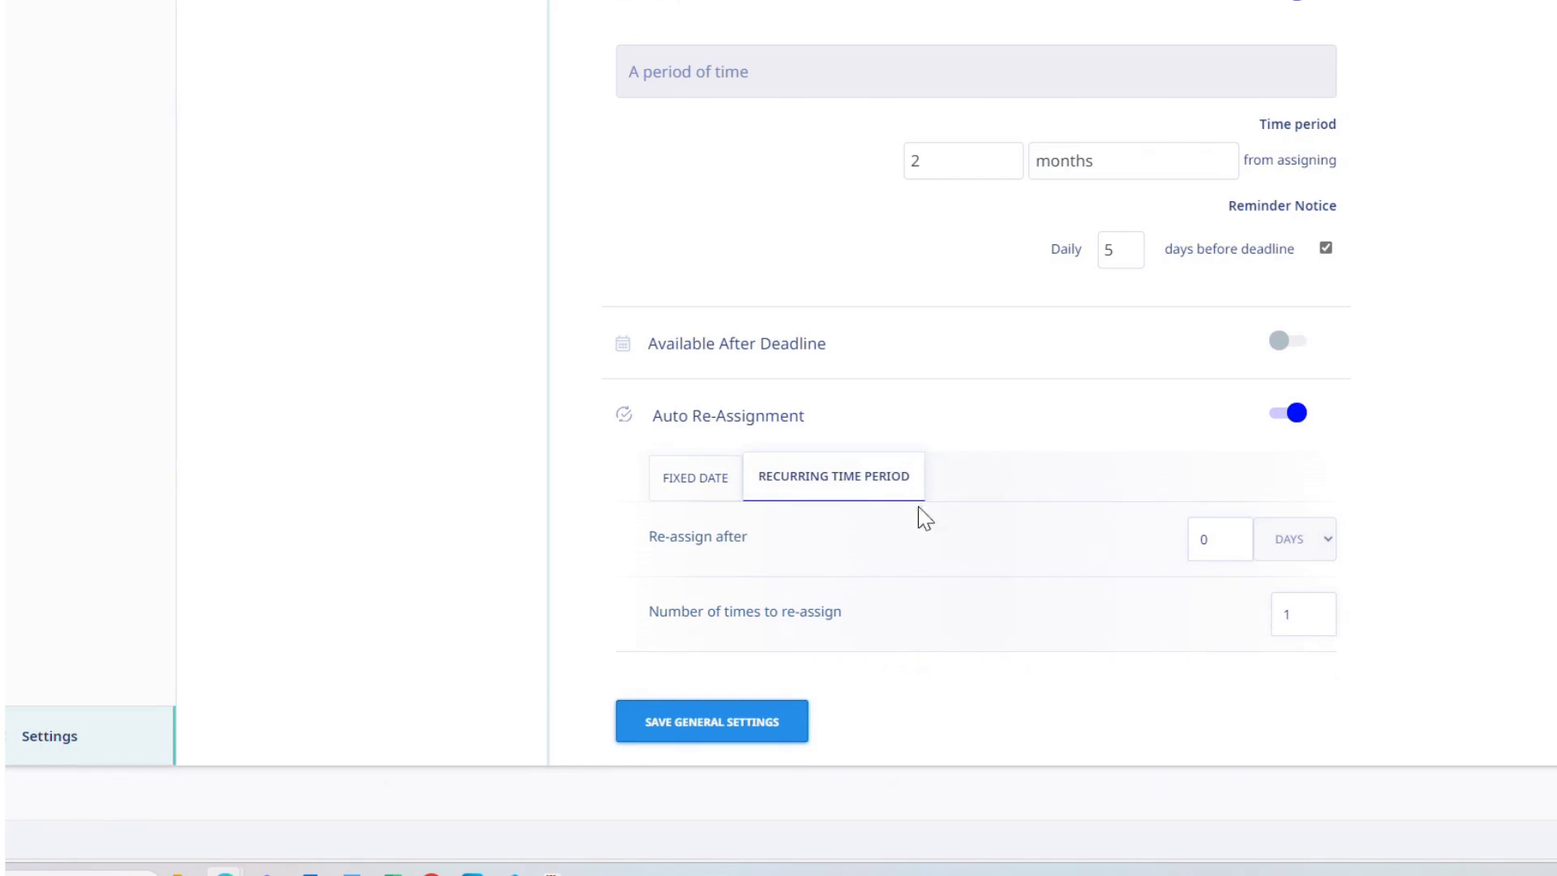
{"action": "left_click", "coordinate": [1297, 539]}
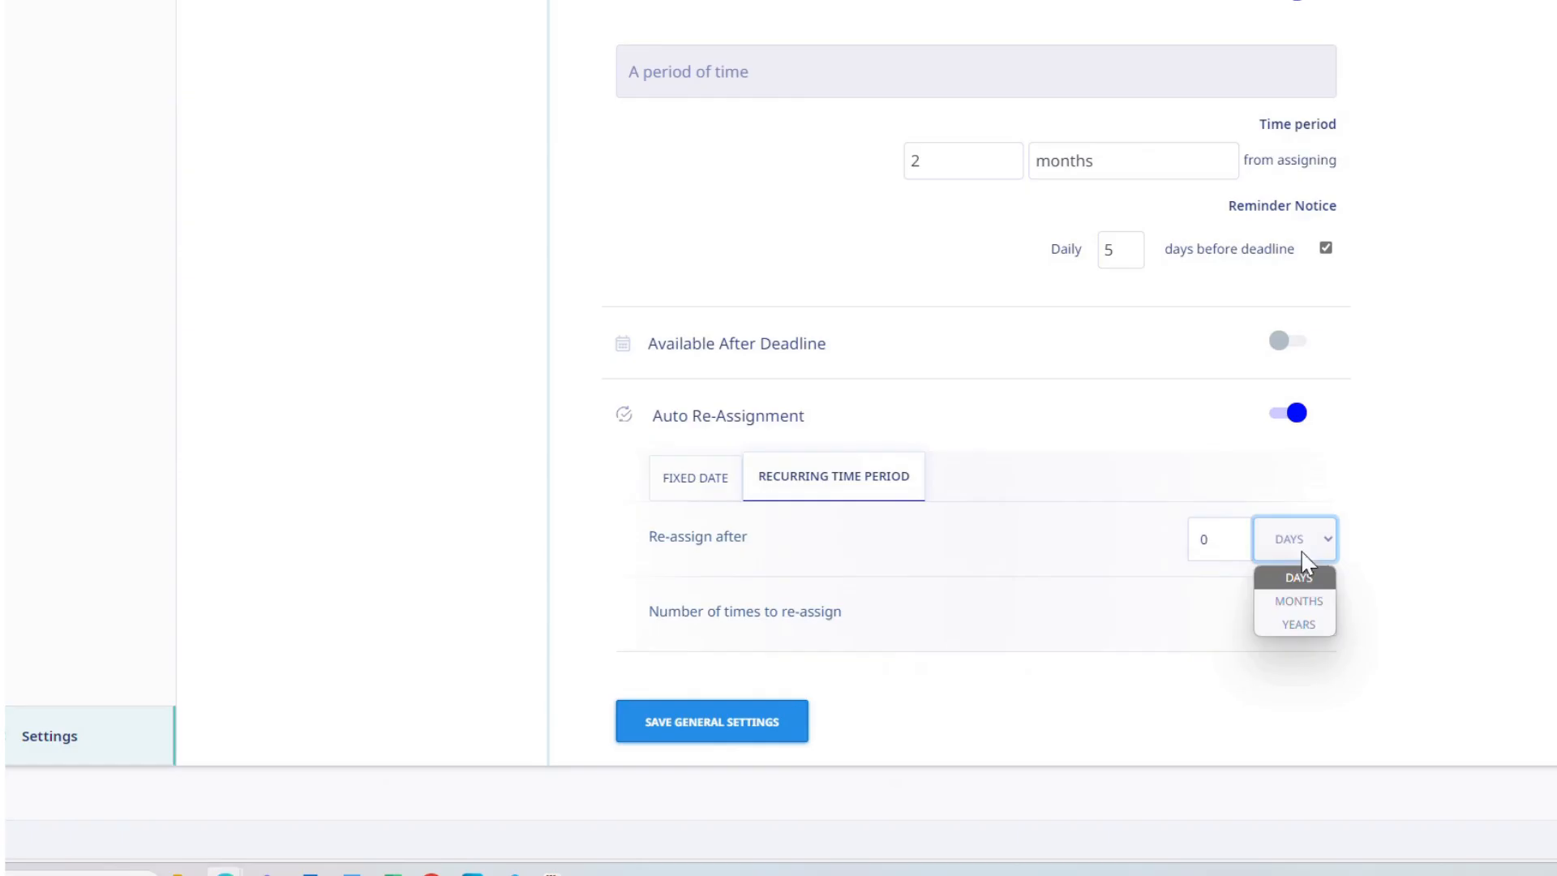
{"action": "left_click", "coordinate": [1297, 624]}
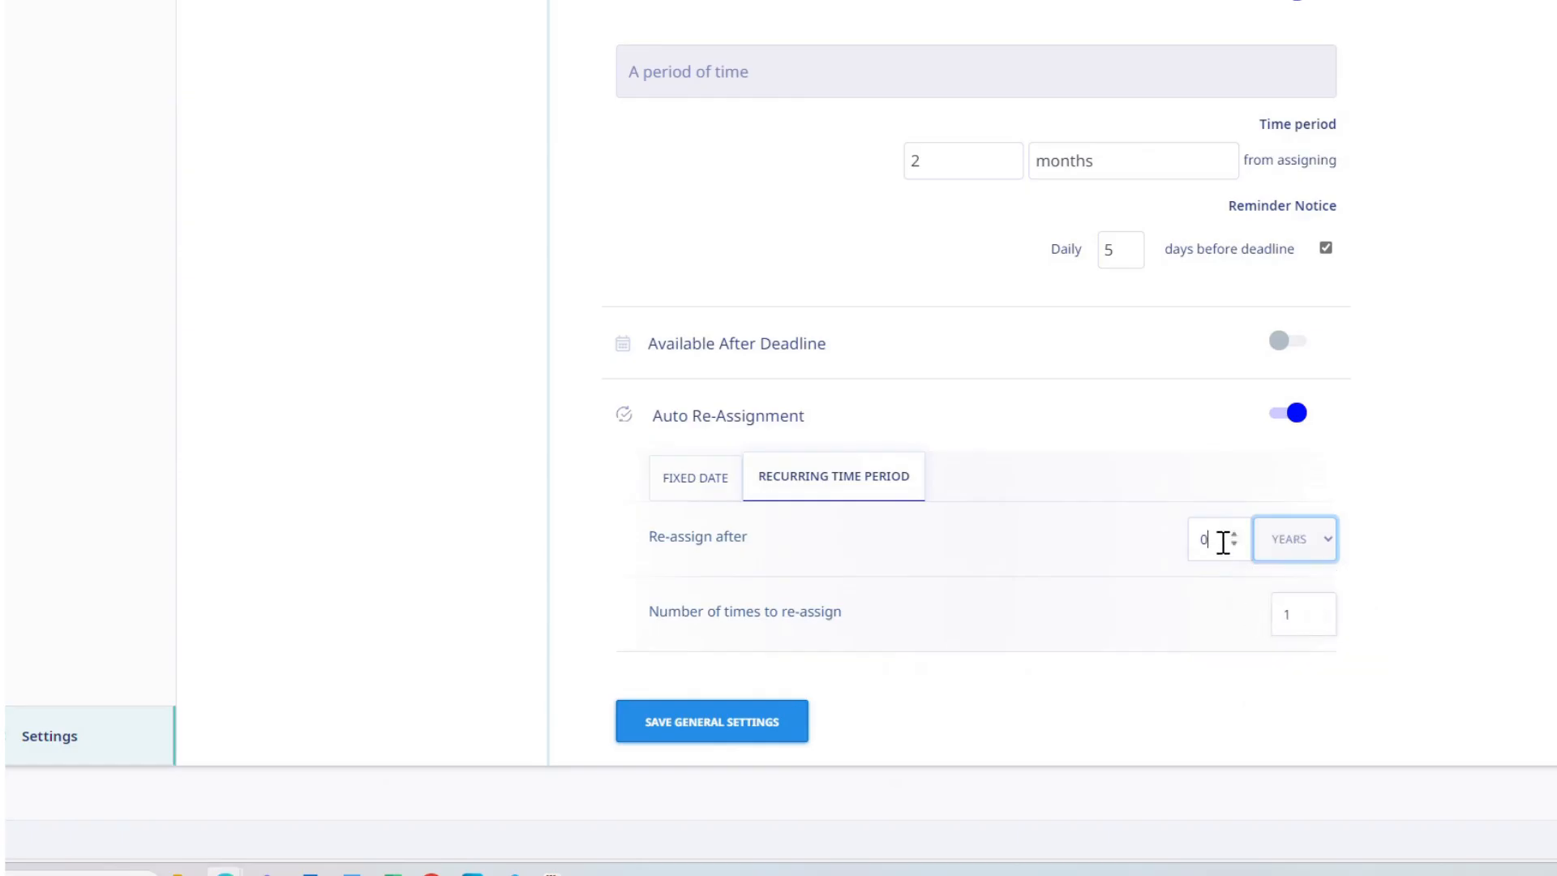
{"action": "type", "text": "2"}
{"action": "type", "text": "5"}
{"action": "left_click", "coordinate": [754, 728]}
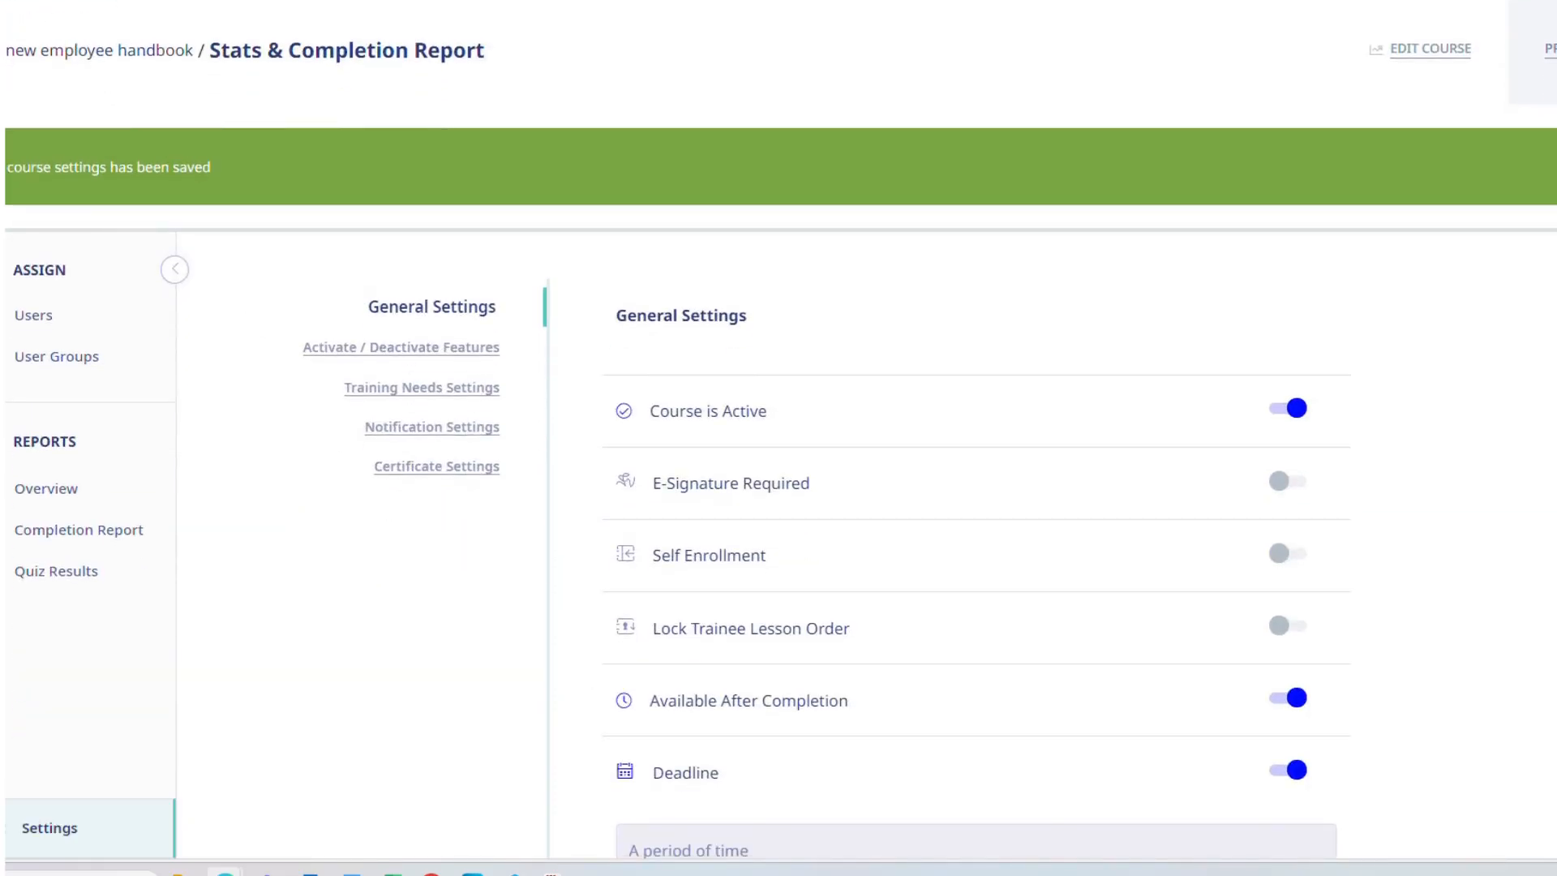
Open the course's certificate template and go to its release and replacement options.
{"action": "mouse_move", "coordinate": [3, 93]}
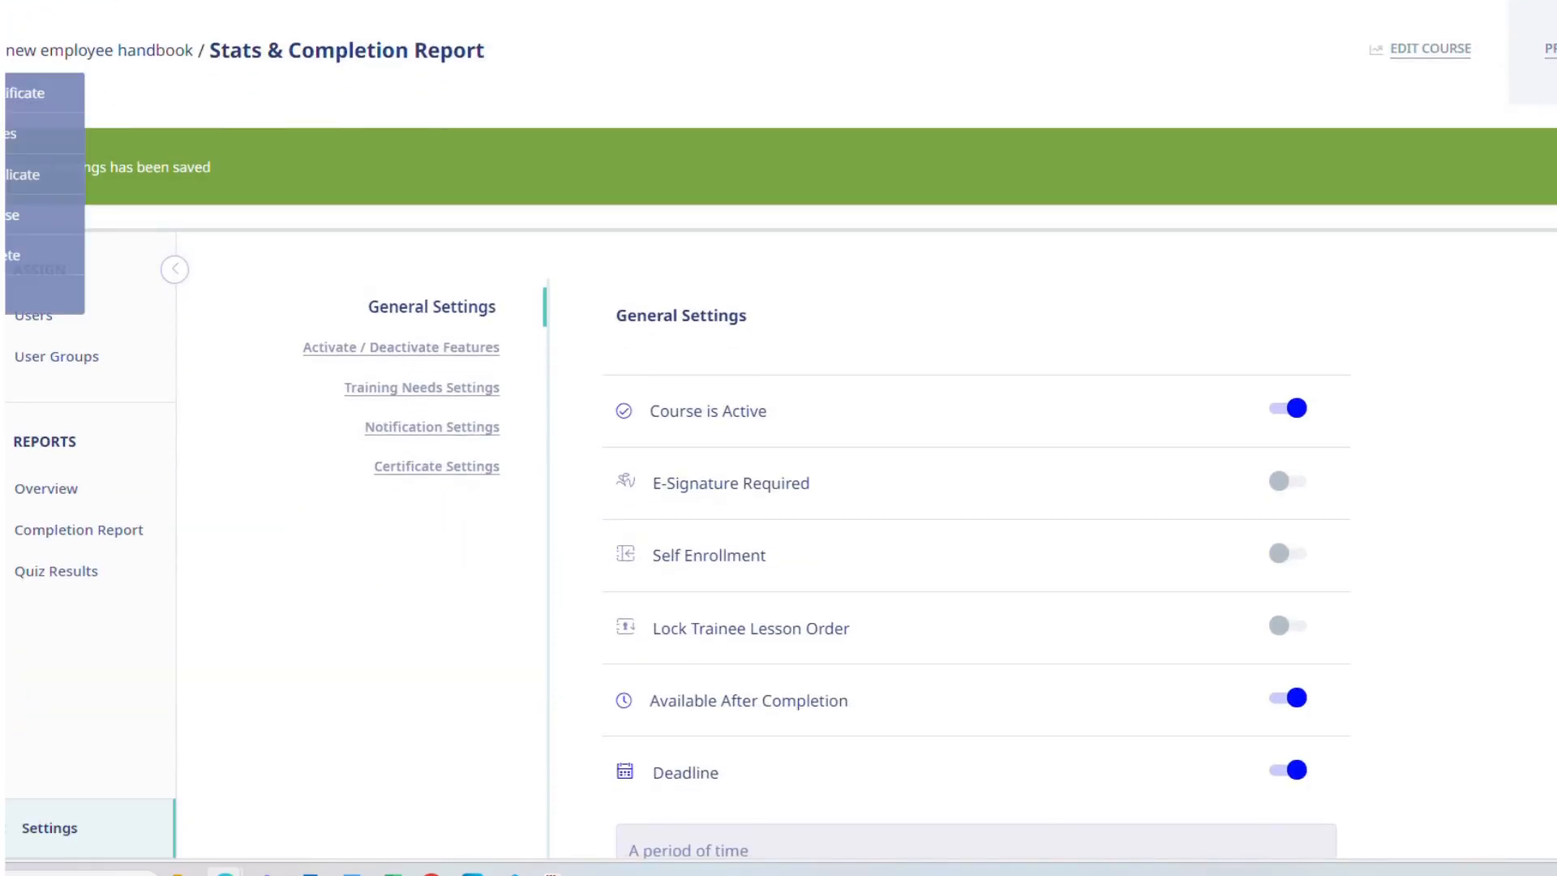
{"action": "left_click", "coordinate": [7, 97]}
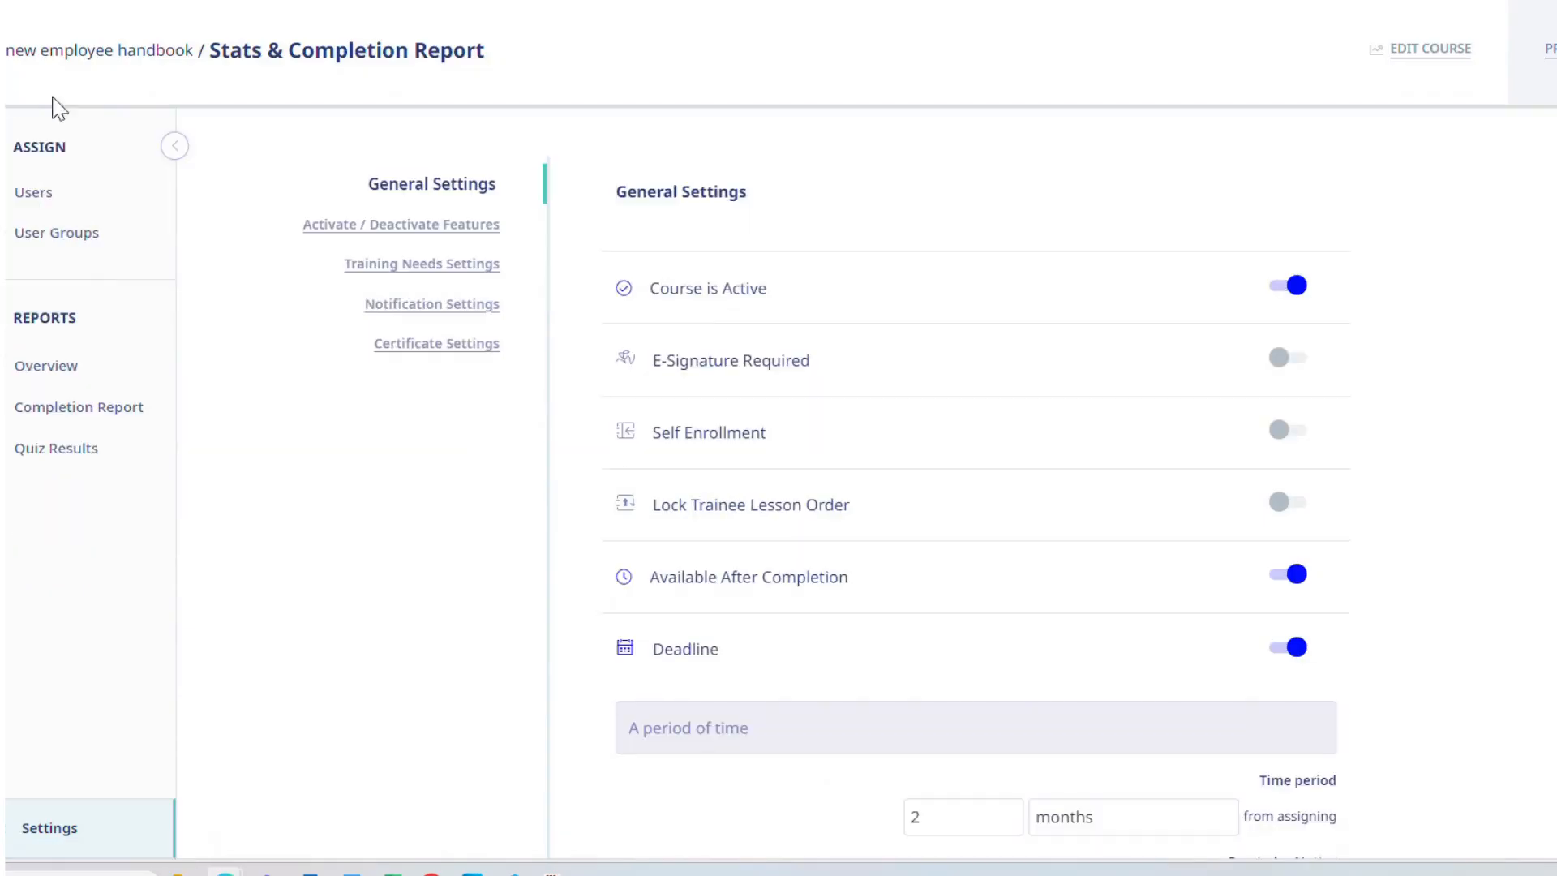
{"action": "scroll", "coordinate": [489, 527], "scroll_direction": "down", "scroll_amount": 2}
{"action": "scroll", "coordinate": [497, 539], "scroll_direction": "down", "scroll_amount": 2}
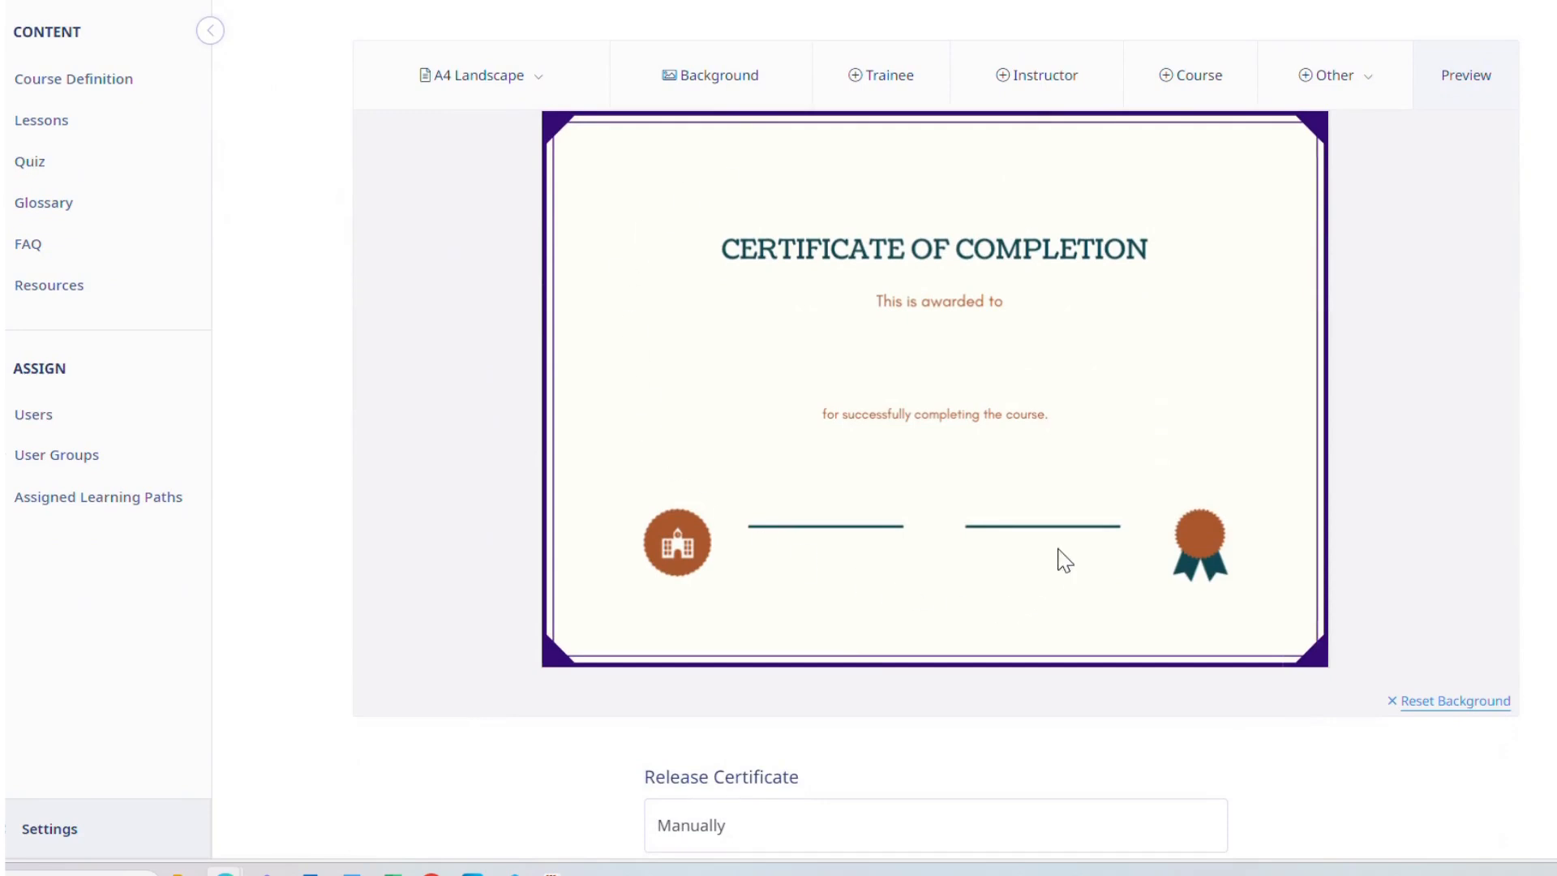
{"action": "scroll", "coordinate": [883, 626], "scroll_direction": "down", "scroll_amount": 8}
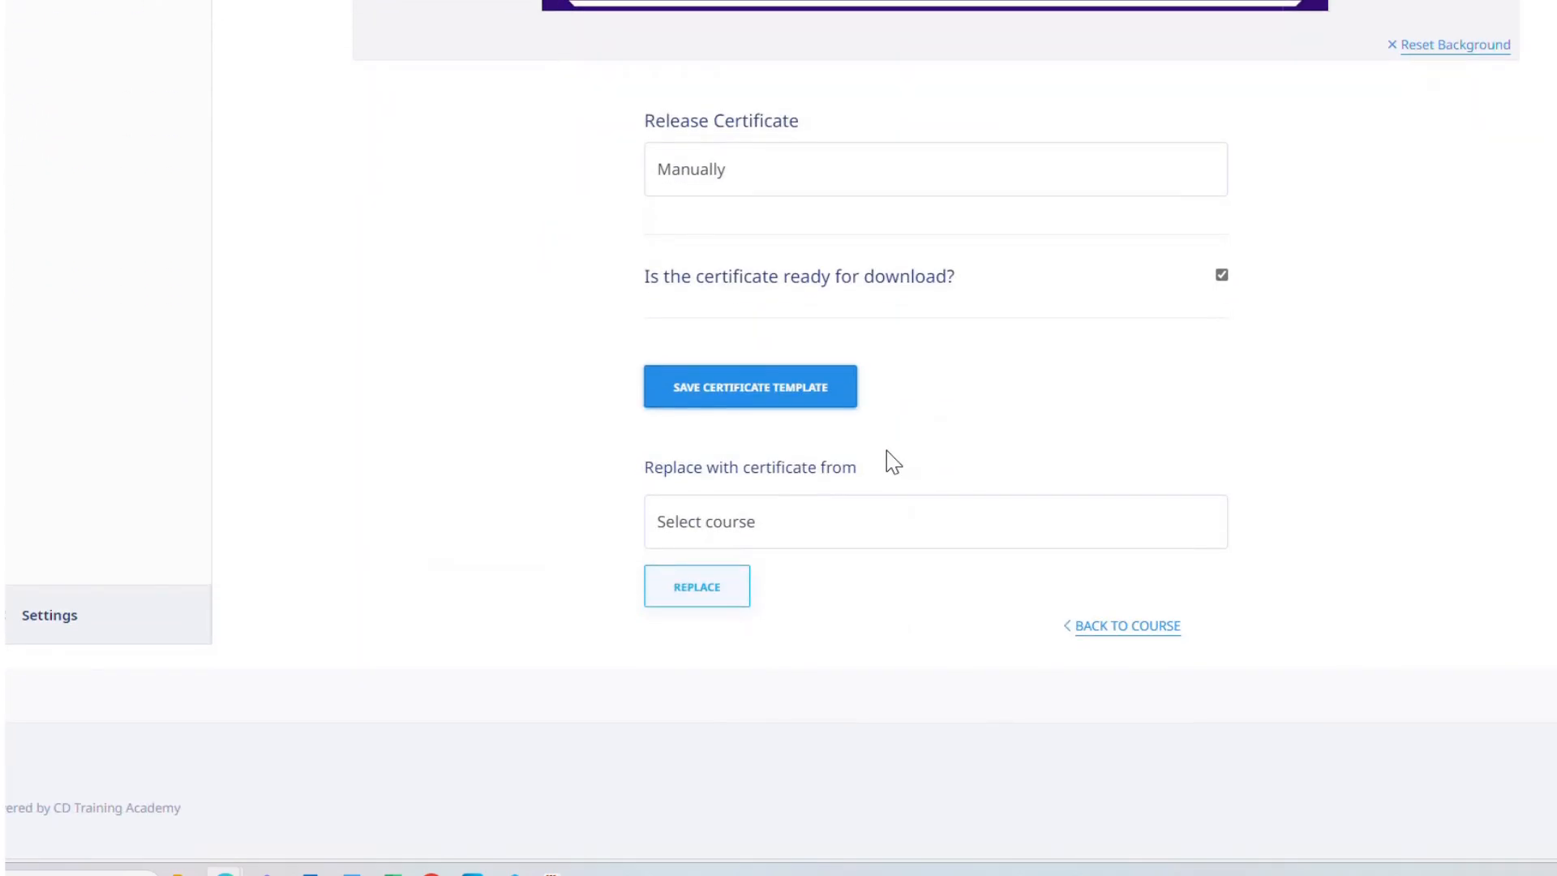
Replace the certificate template with the one from the Managing People (.5 Hr) course.
{"action": "left_click", "coordinate": [814, 527]}
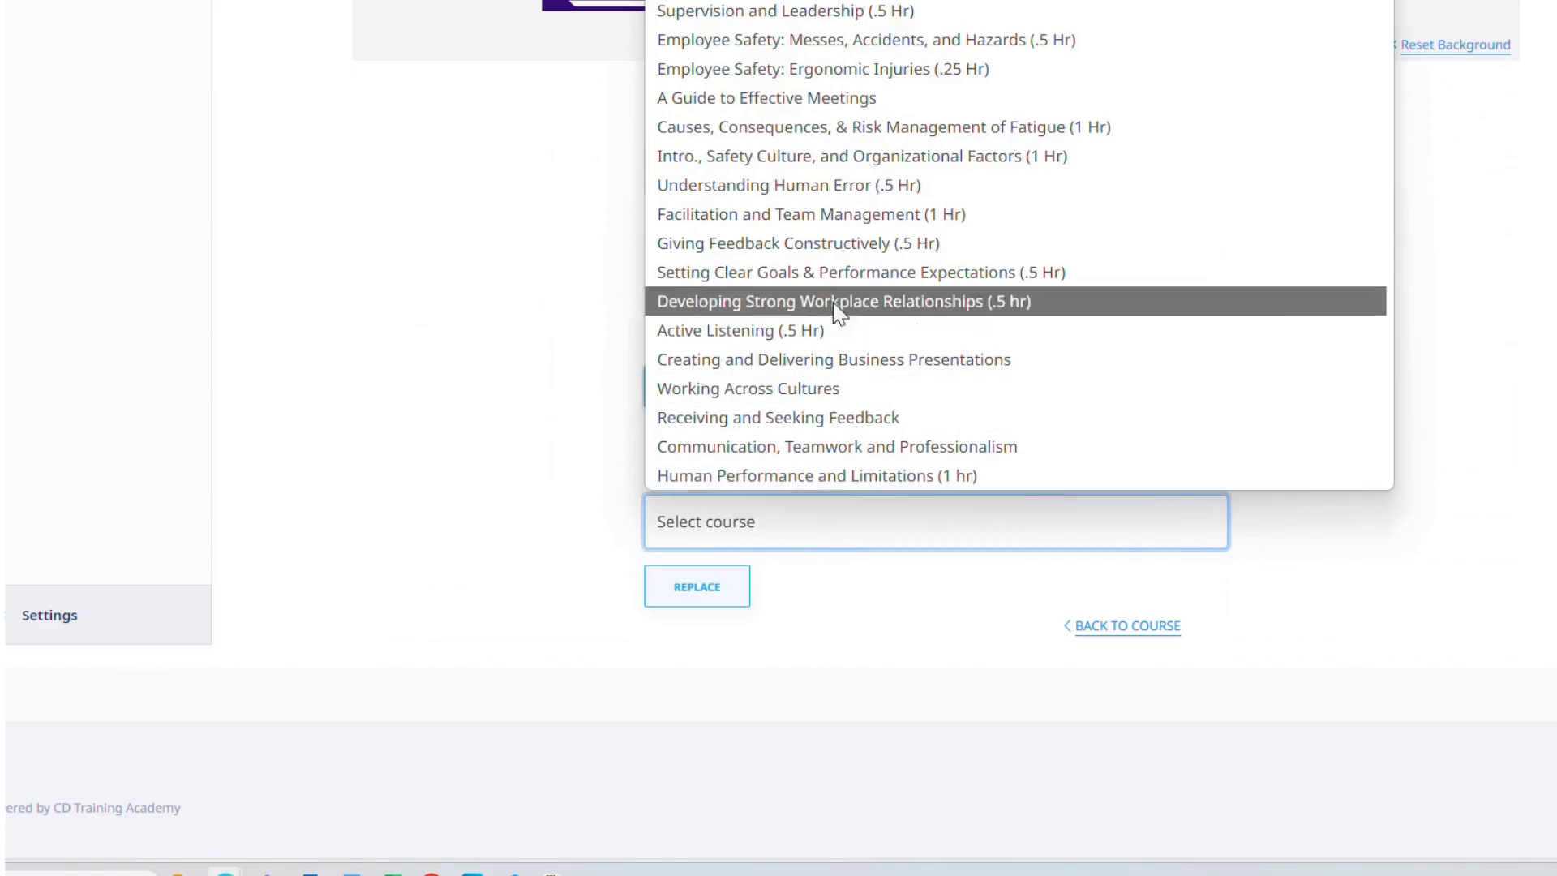
{"action": "left_click", "coordinate": [849, 3]}
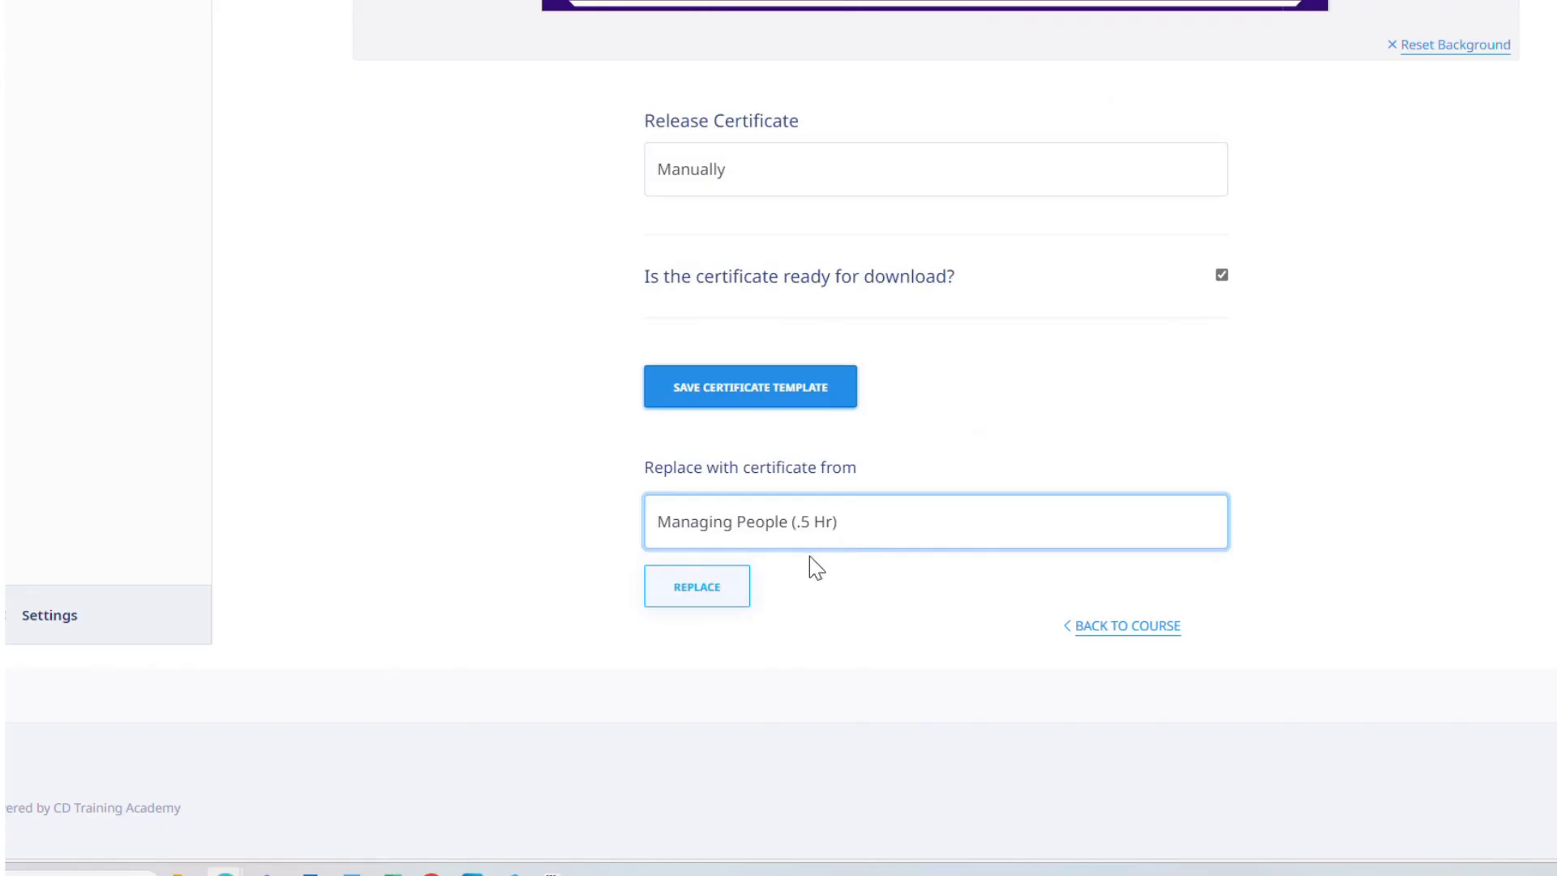
{"action": "left_click", "coordinate": [715, 599]}
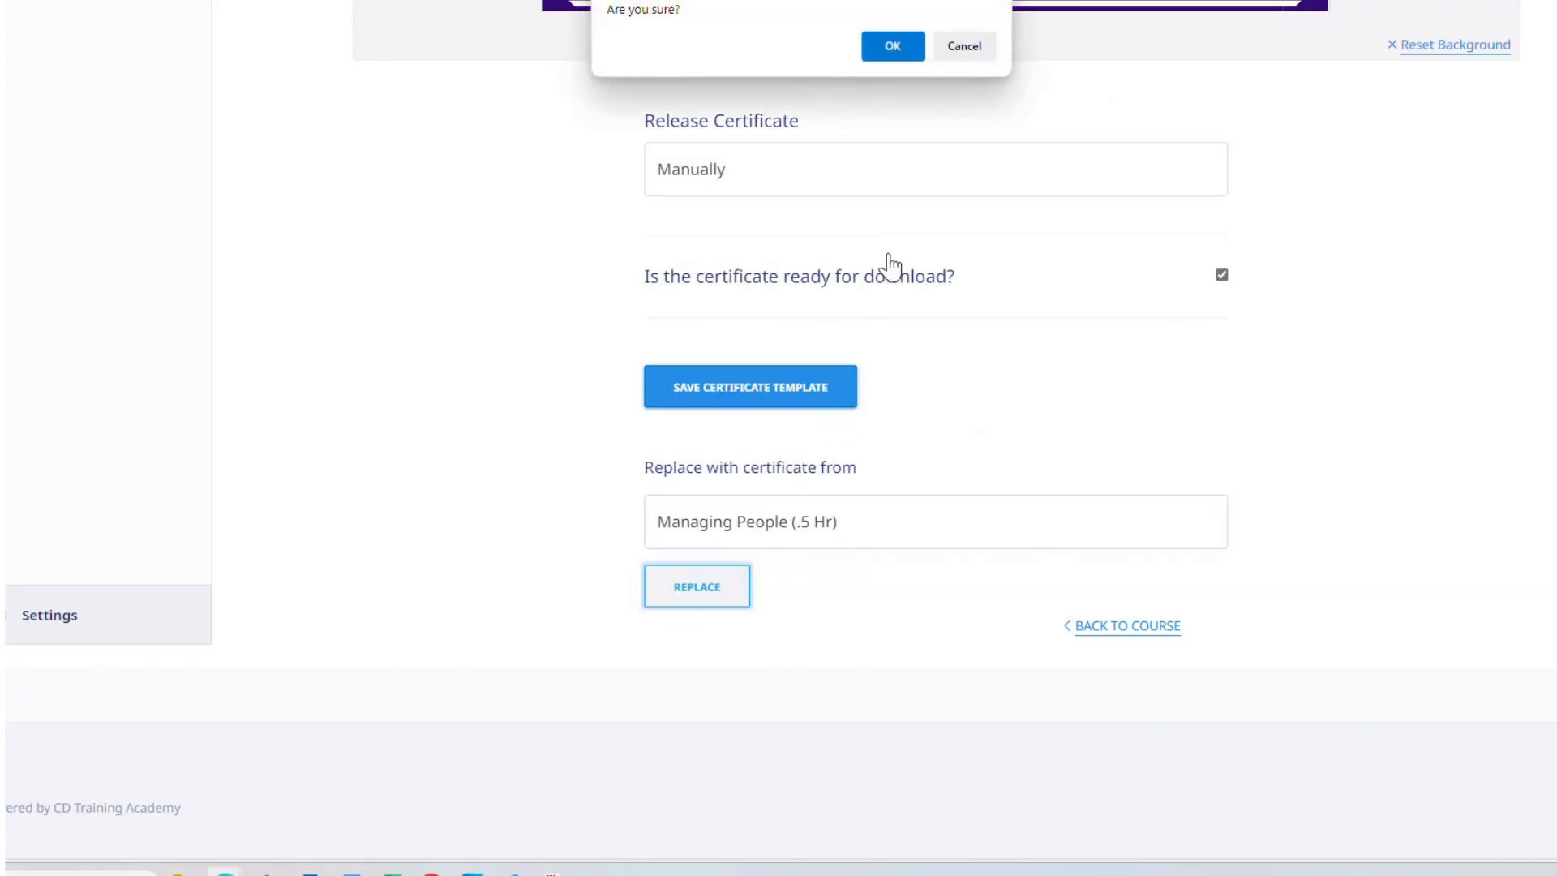
{"action": "left_click", "coordinate": [909, 54]}
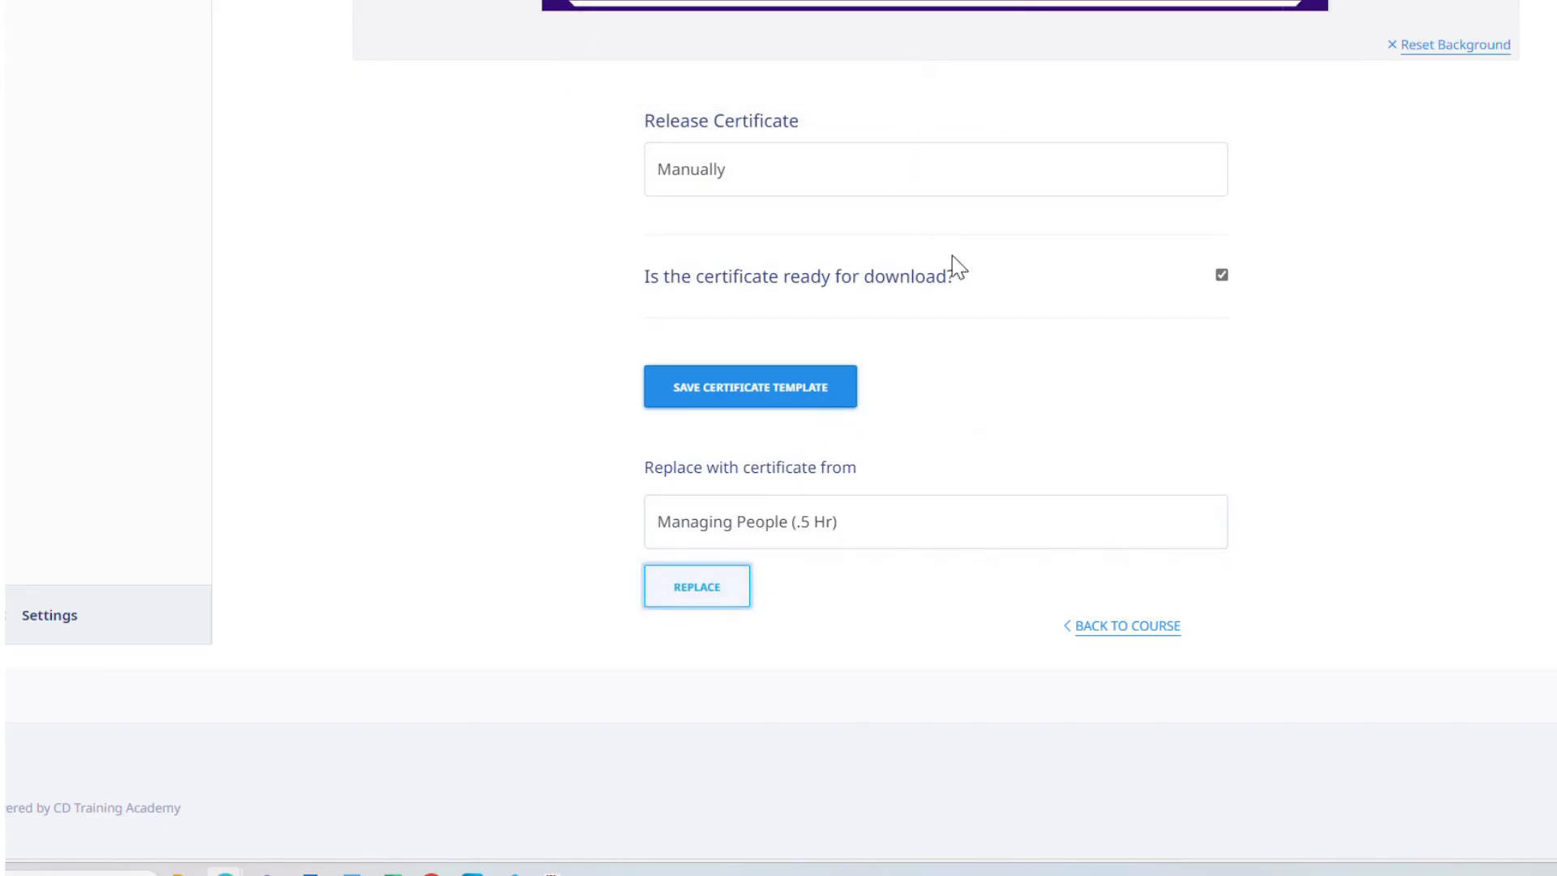
{"action": "scroll", "coordinate": [771, 636], "scroll_direction": "down", "scroll_amount": 7}
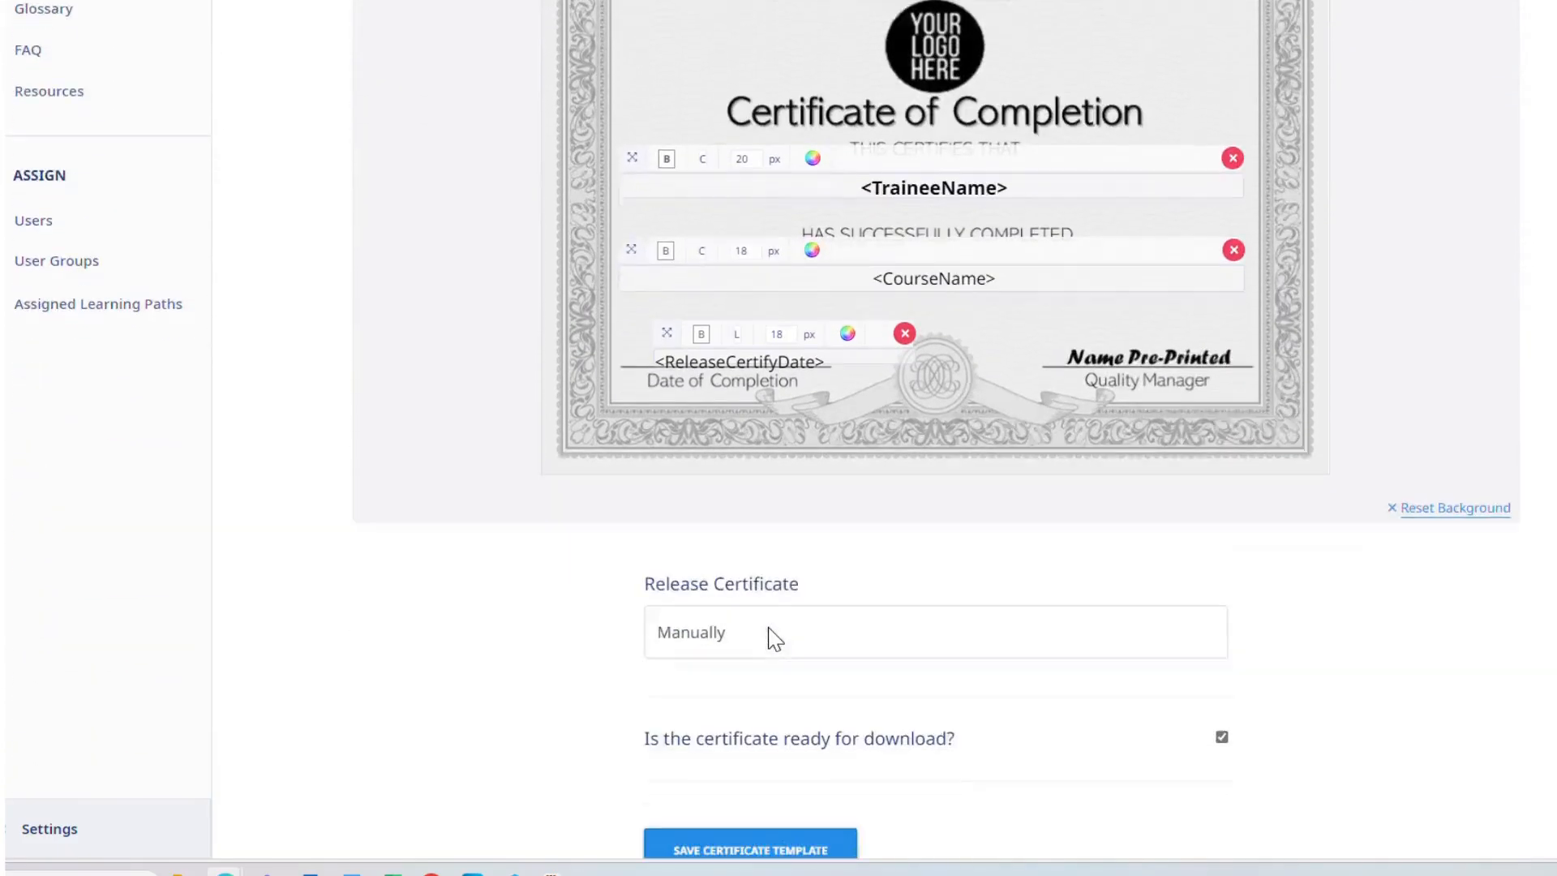
Set the certificate to be released after course and quiz completion and save the certificate template.
{"action": "scroll", "coordinate": [775, 638], "scroll_direction": "down", "scroll_amount": 2}
{"action": "left_click", "coordinate": [795, 468]}
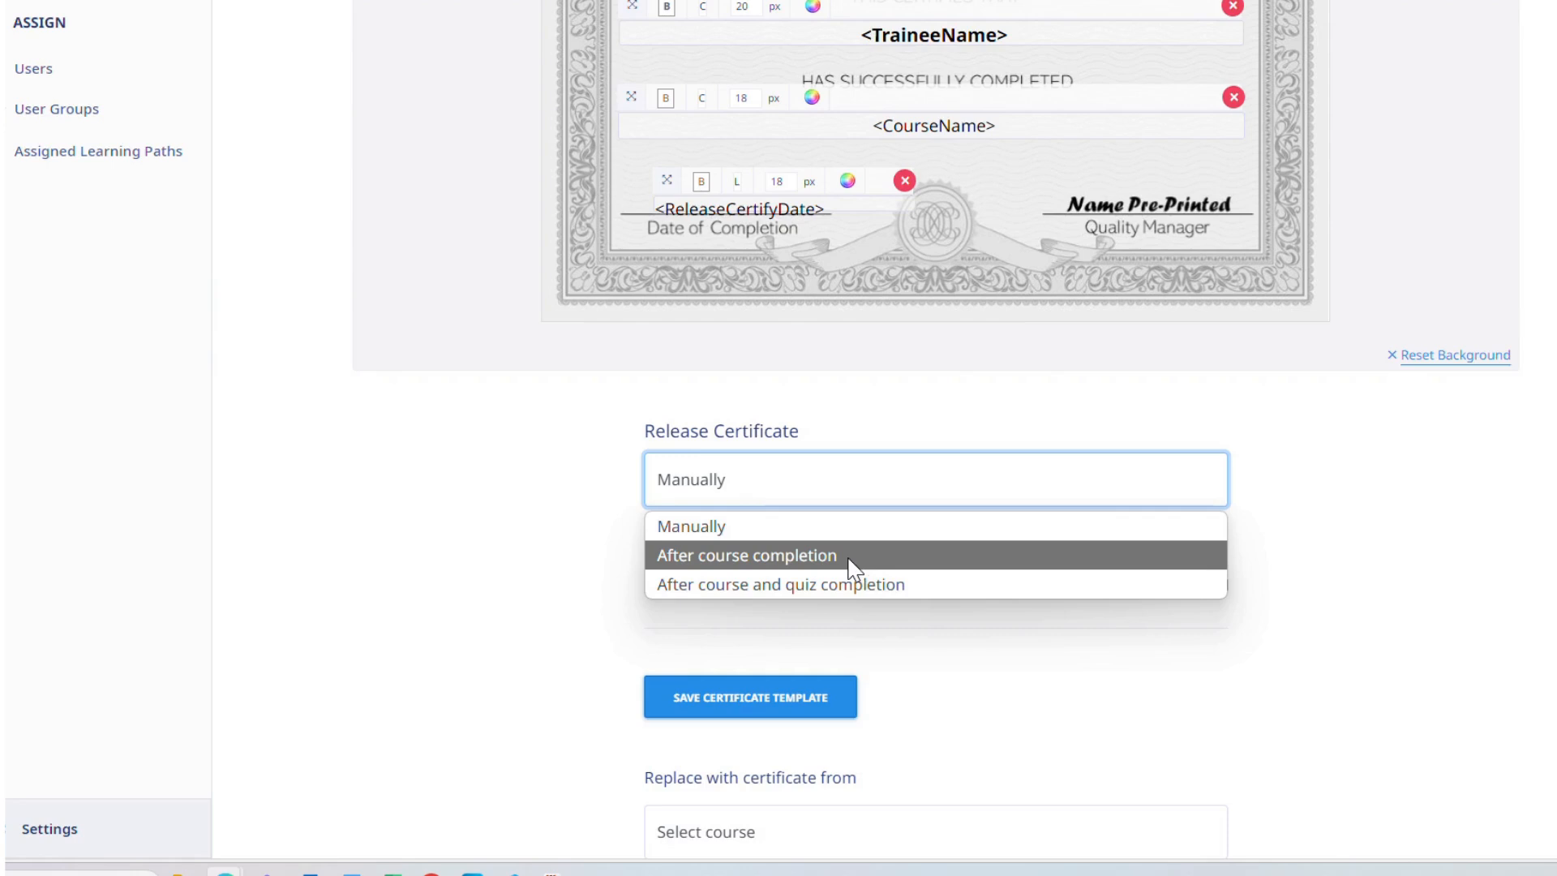
{"action": "left_click", "coordinate": [926, 577]}
{"action": "scroll", "coordinate": [963, 678], "scroll_direction": "down", "scroll_amount": 1}
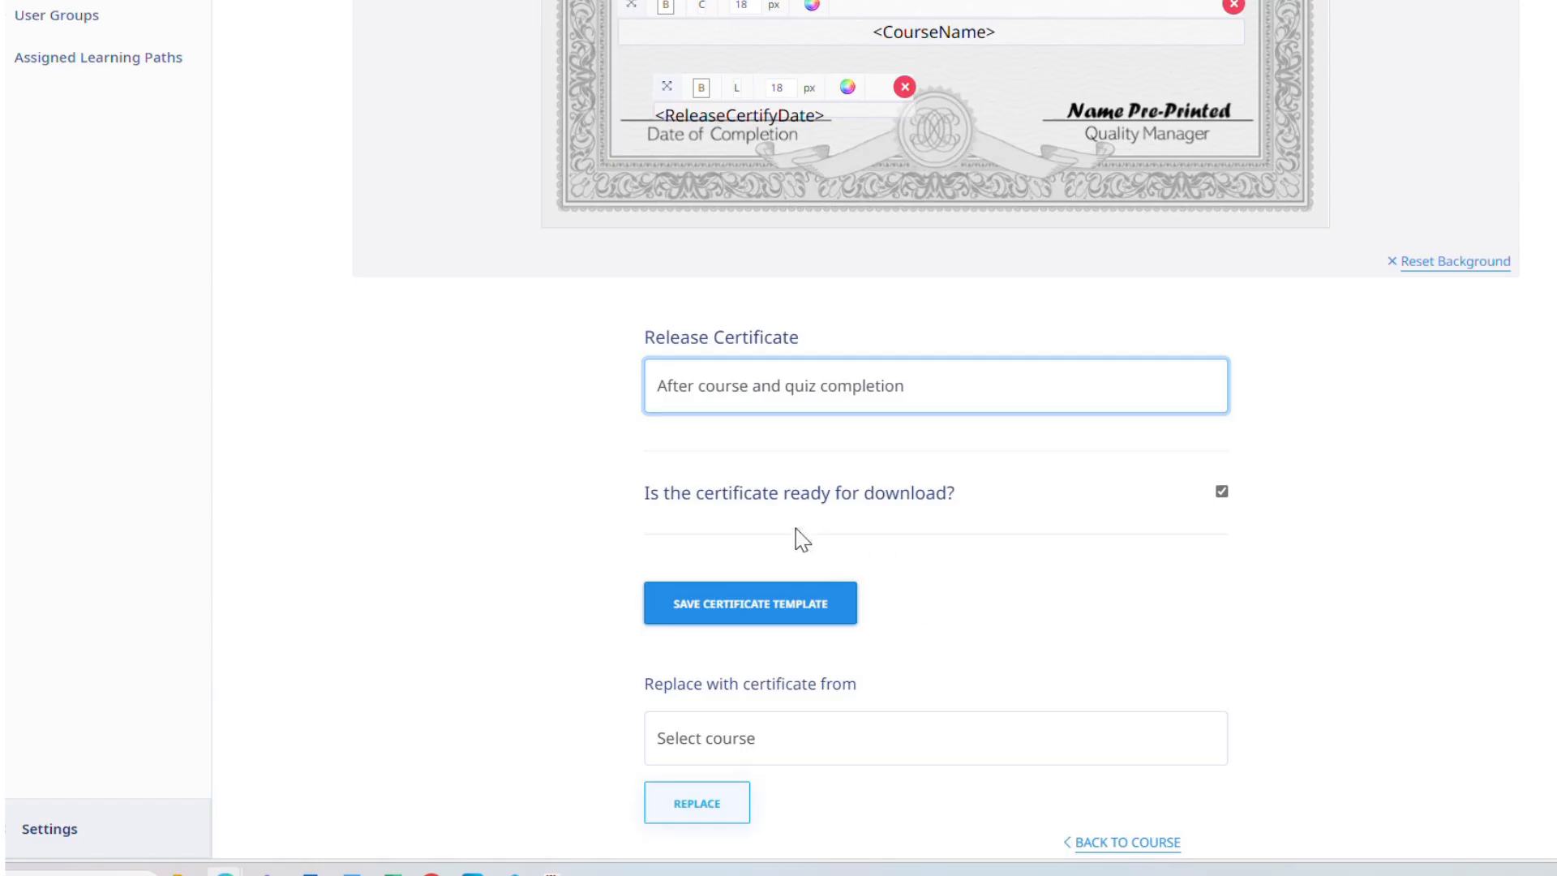
{"action": "left_click", "coordinate": [779, 606]}
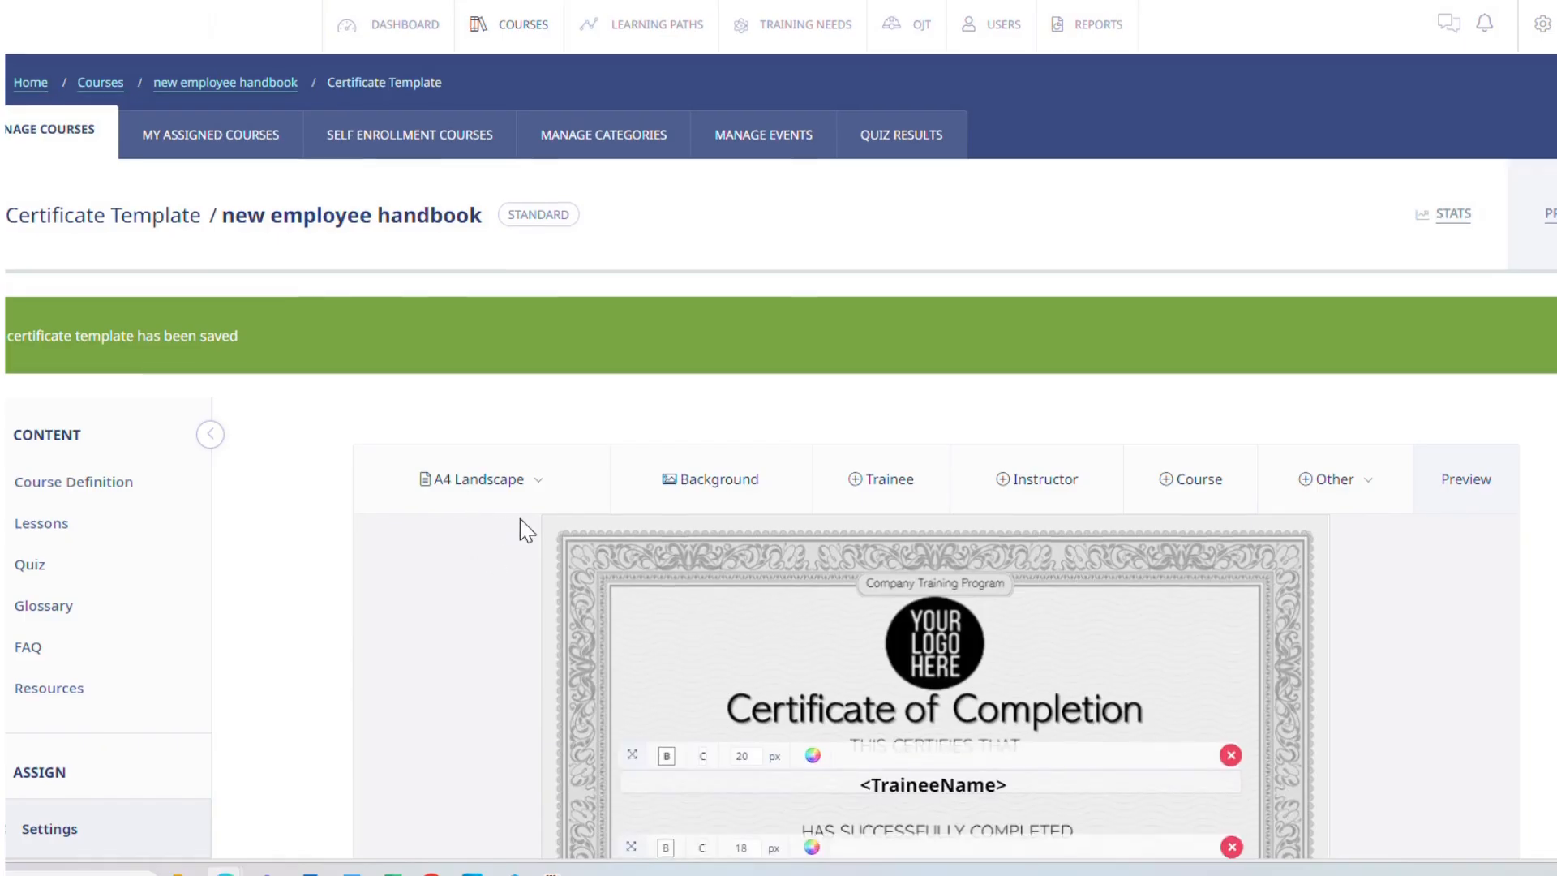
Set the certificate's page size to A4 Landscape (842x595 px).
{"action": "scroll", "coordinate": [521, 528], "scroll_direction": "down", "scroll_amount": 2}
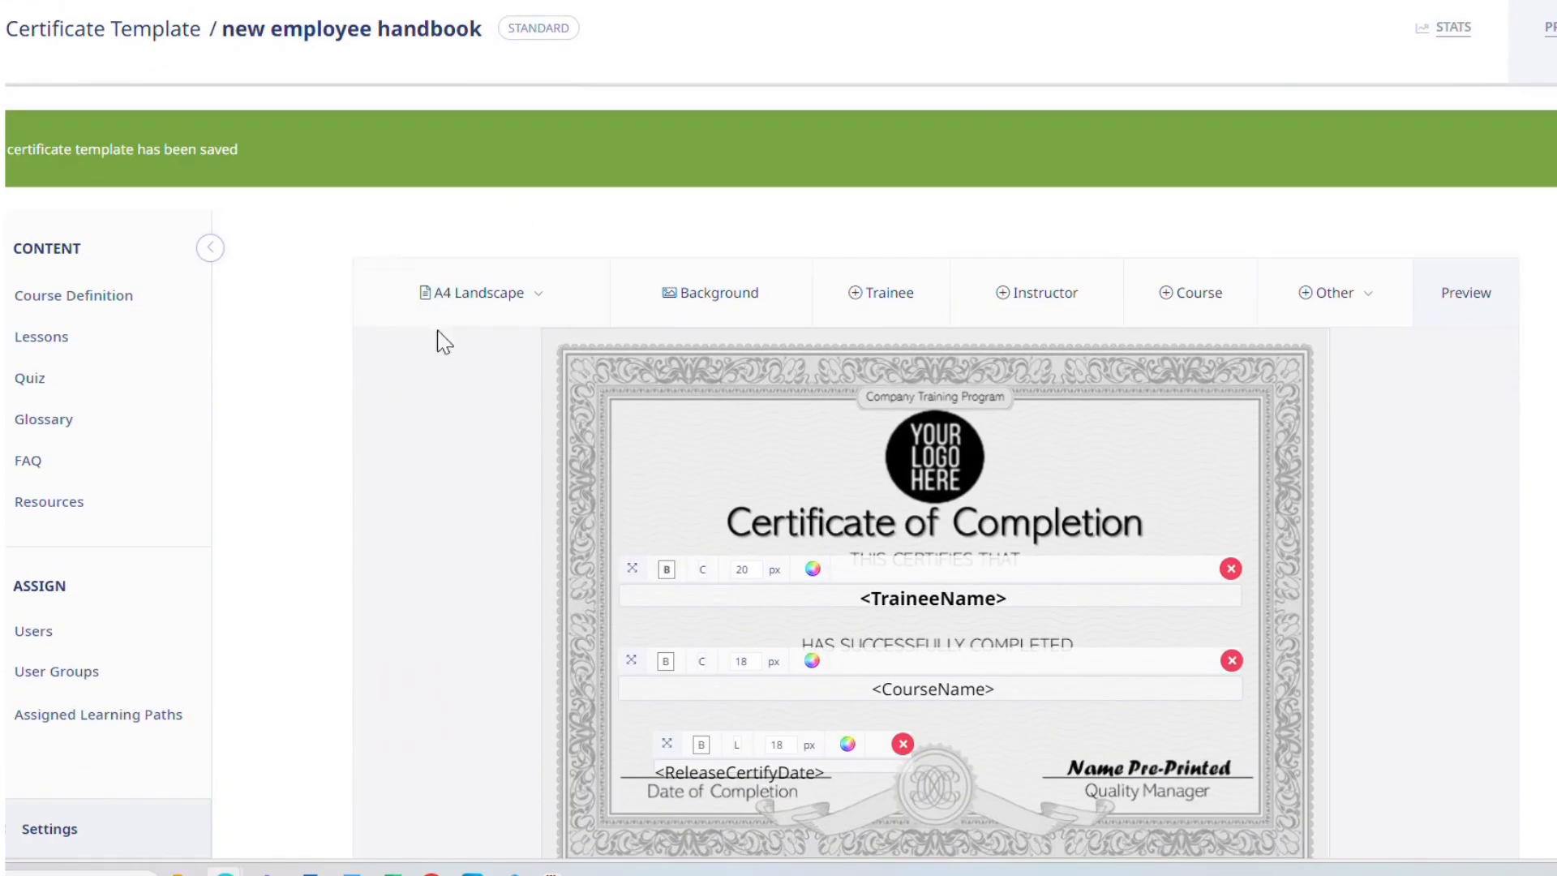
{"action": "left_click", "coordinate": [522, 295]}
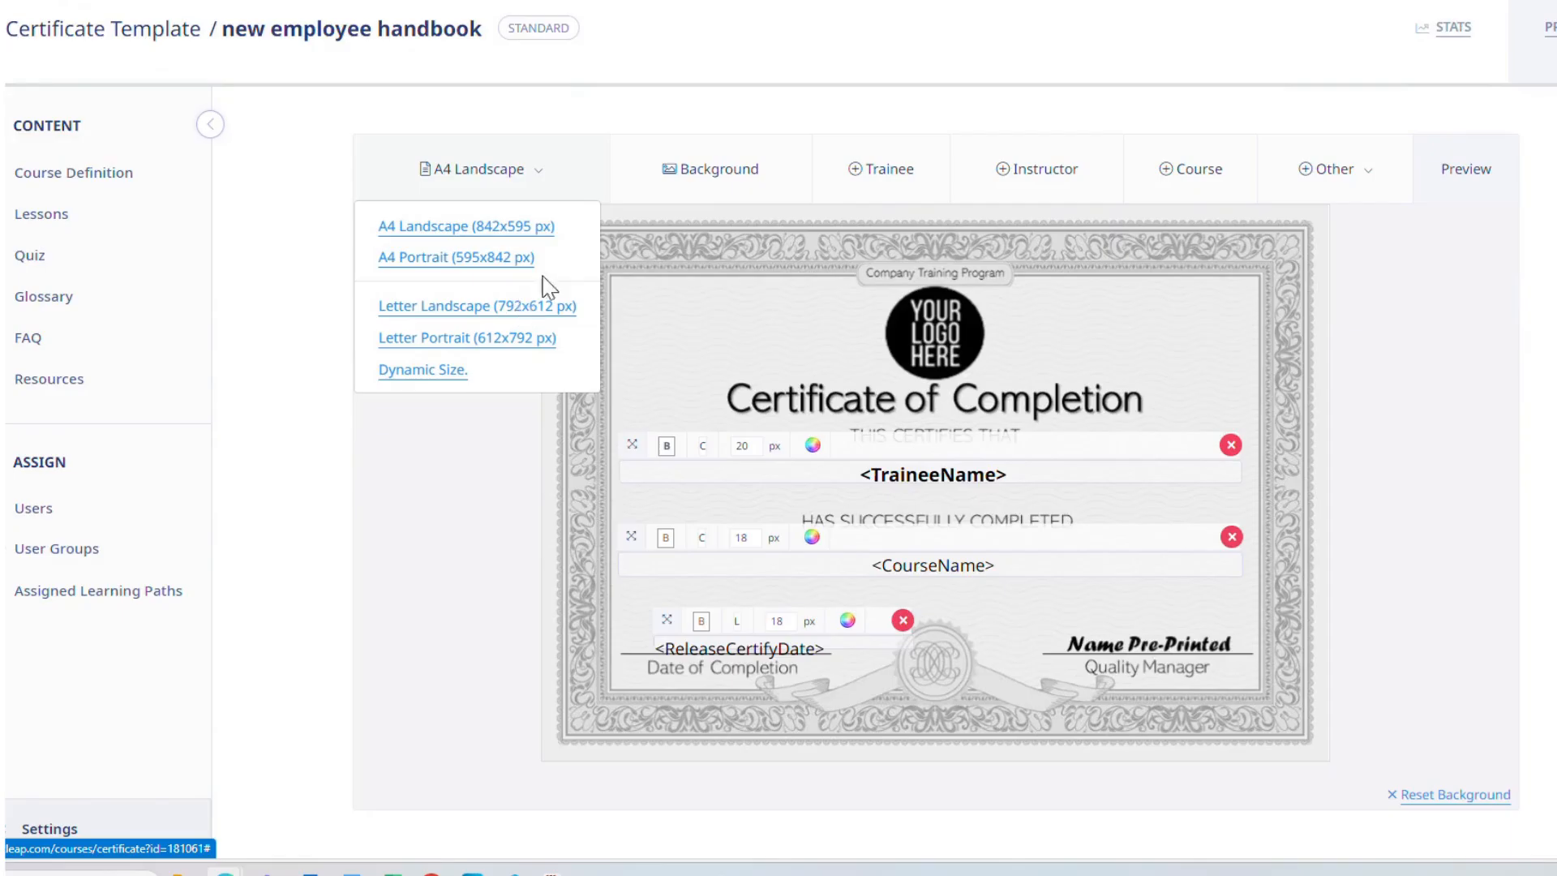
{"action": "left_click", "coordinate": [500, 236]}
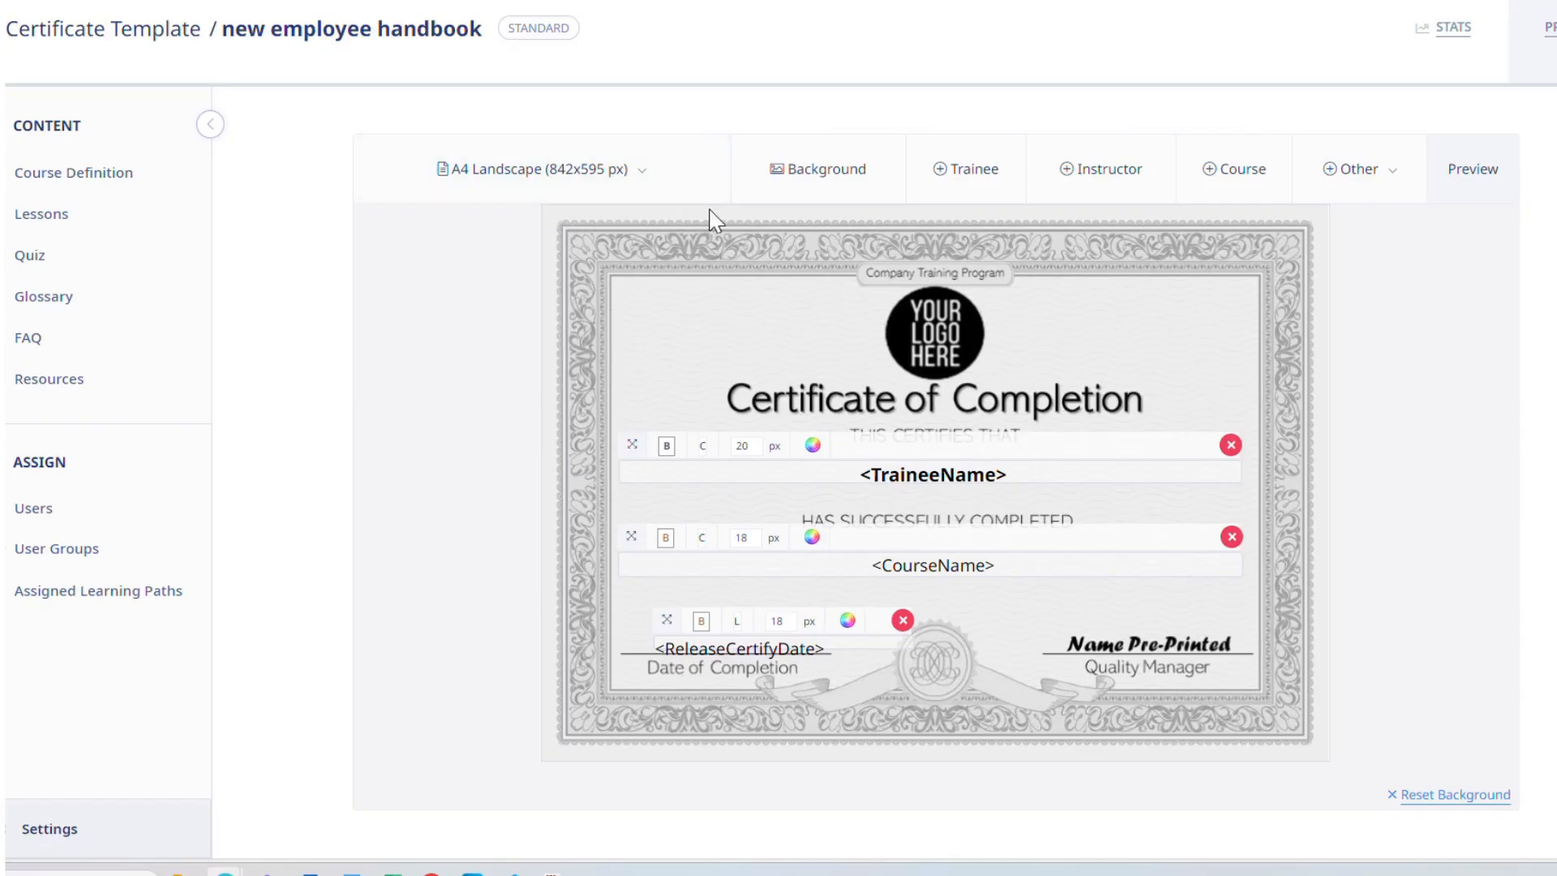
{"action": "left_click", "coordinate": [819, 183]}
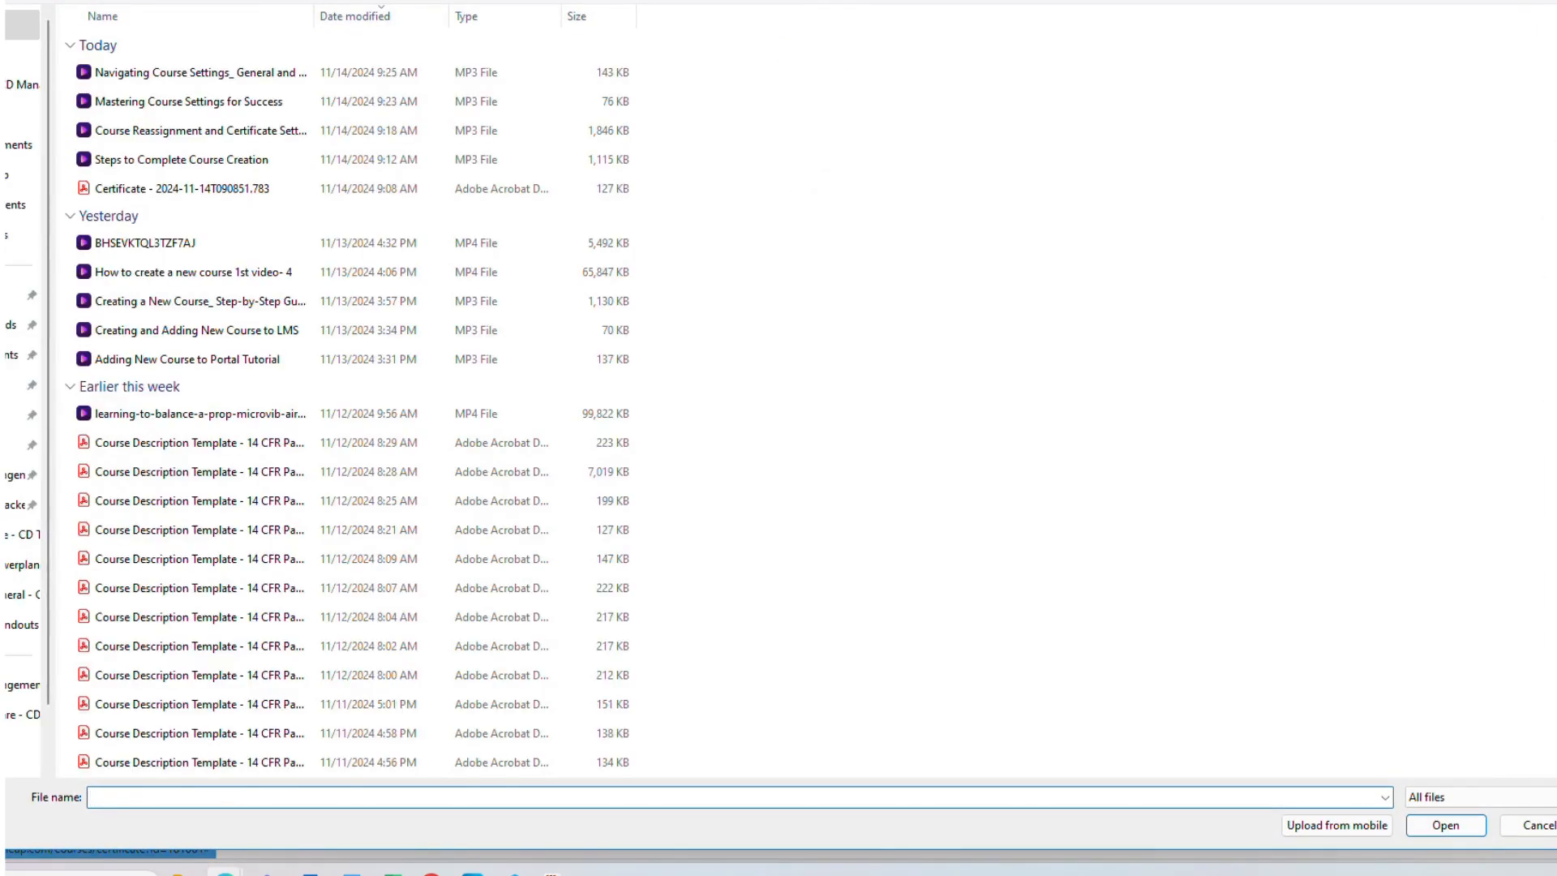
{"action": "key", "text": "Escape"}
{"action": "scroll", "coordinate": [652, 590], "scroll_direction": "down", "scroll_amount": 3}
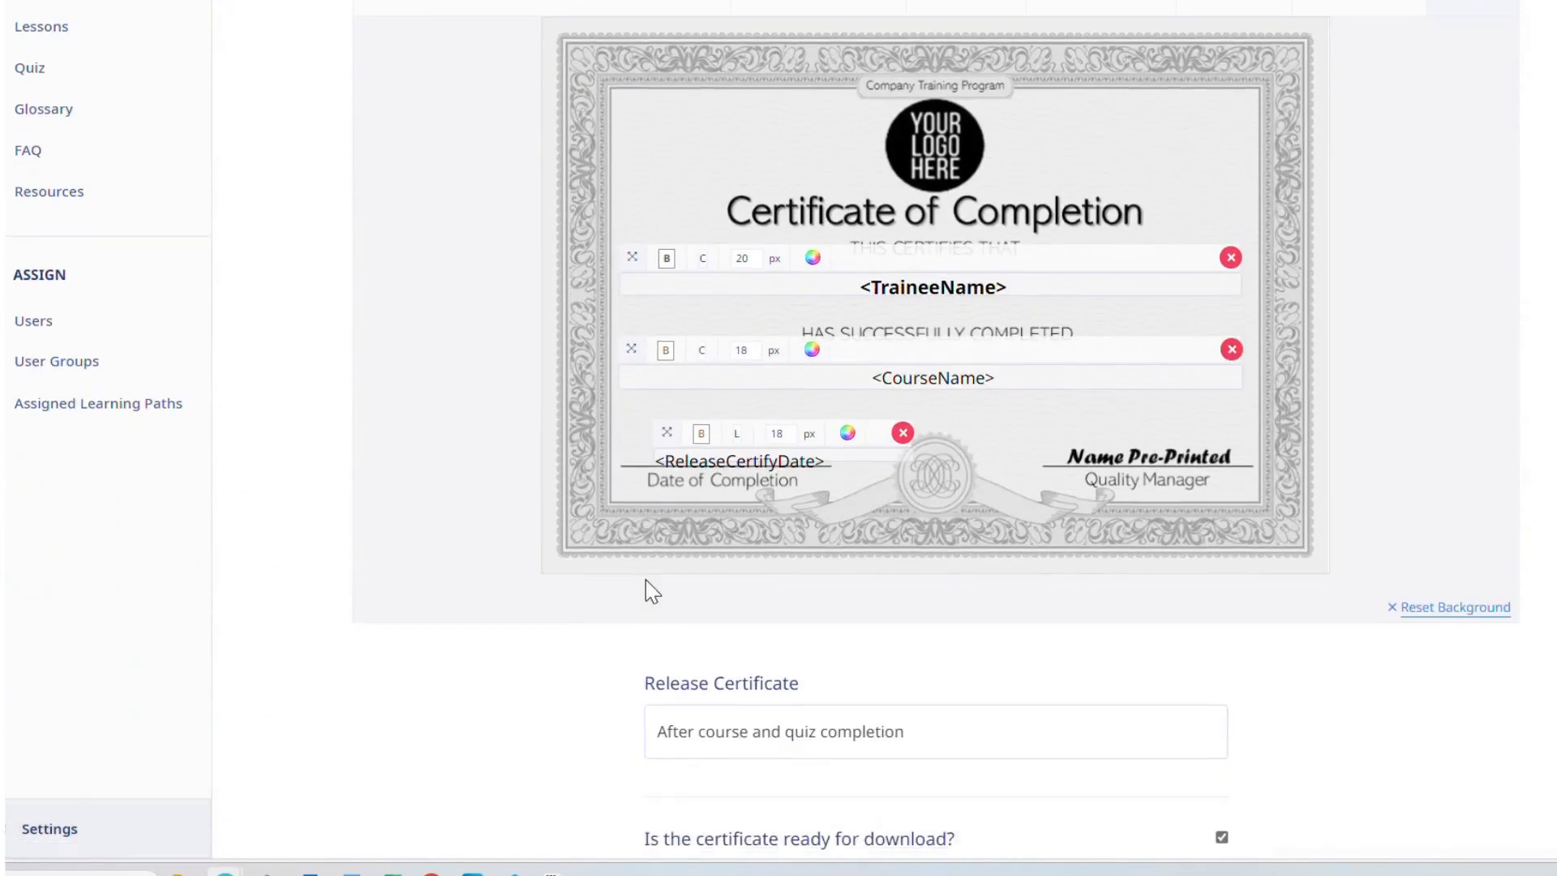